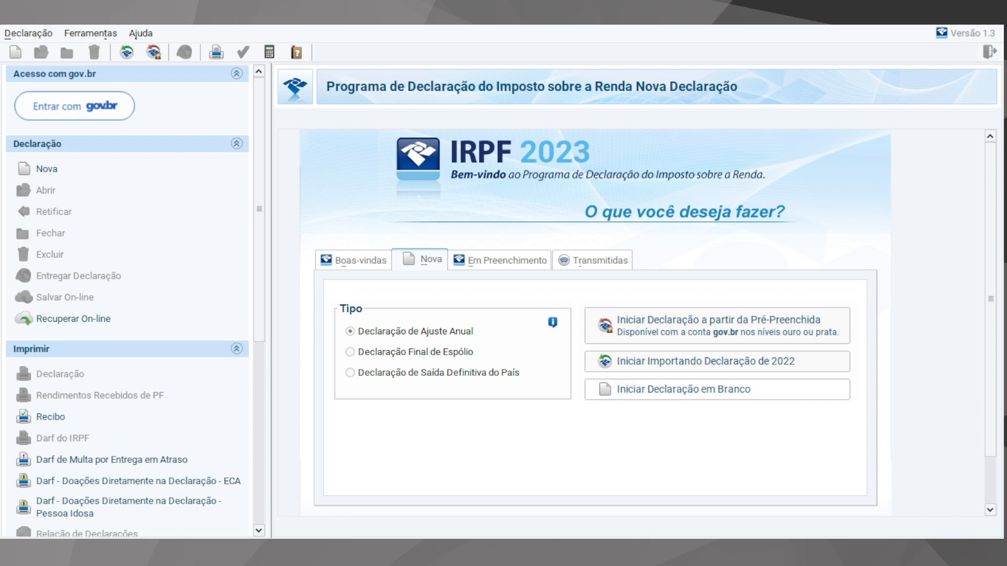
Step: Create a blank Declaração de Ajuste Anual, entering the taxpayer's CPF and full name
click(666, 391)
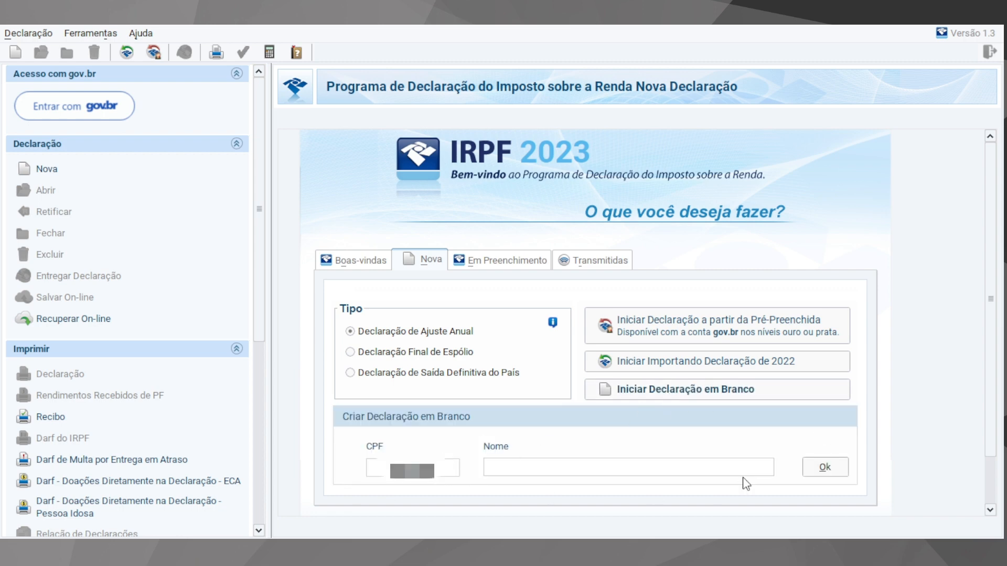
text(...)
click(825, 467)
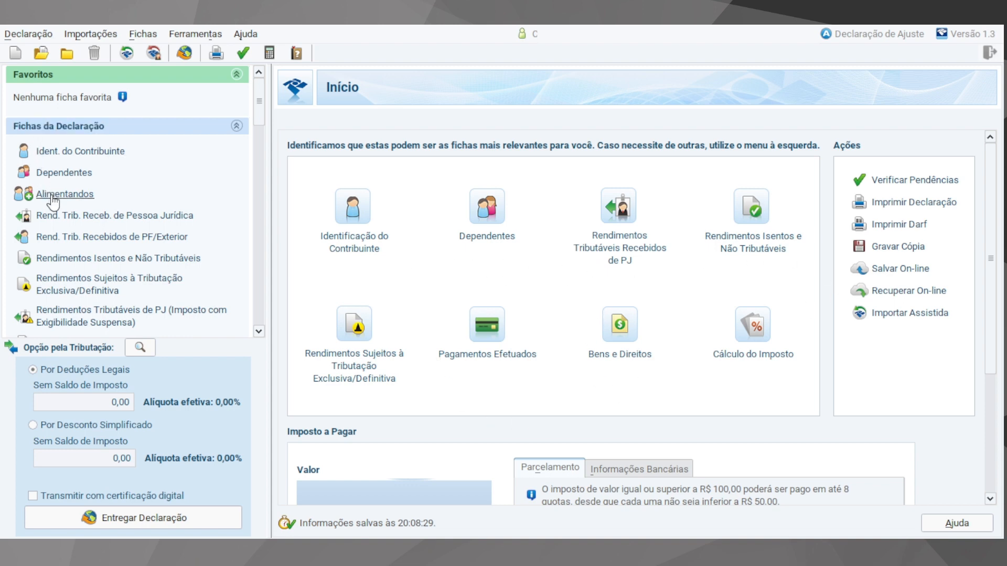
Step: Open the taxpayer identification form and mark the return as Declaração de Ajuste Anual Original
scroll(69, 231, down, 5)
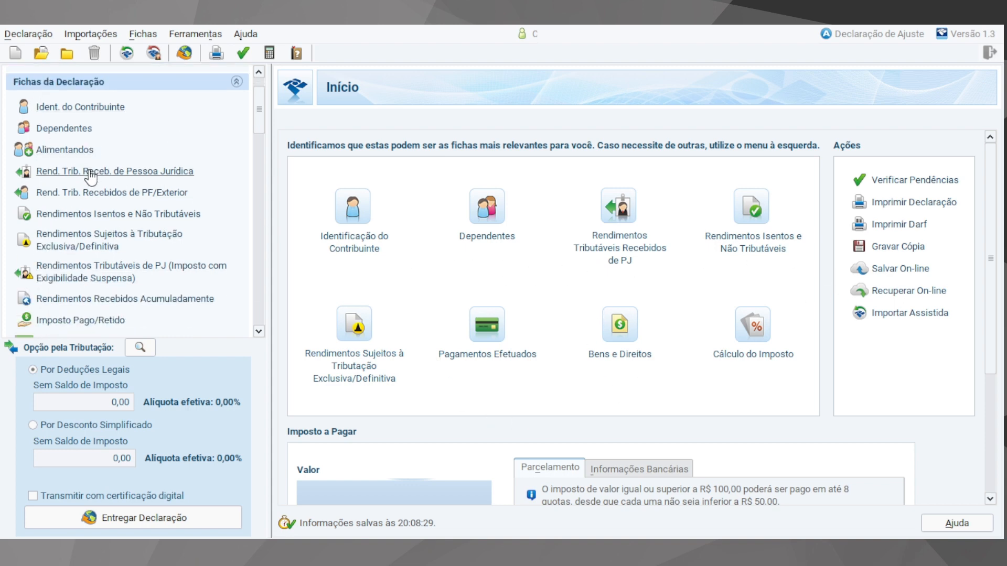
scroll(68, 232, down, 2)
scroll(121, 287, up, 7)
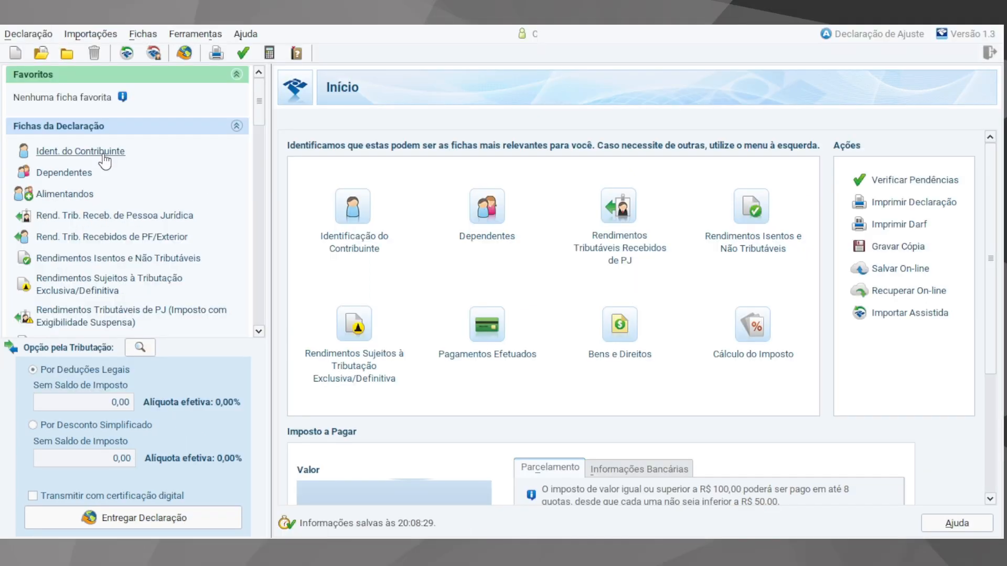
click(126, 51)
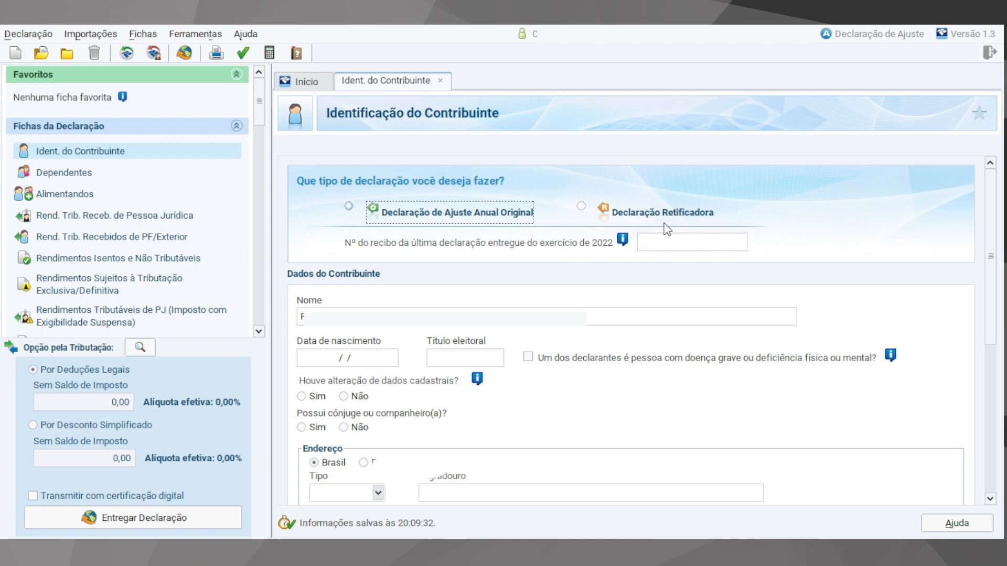
click(348, 206)
Step: Enter the taxpayer's date of birth and answer Não to the registration-change and spouse or partner questions
click(328, 362)
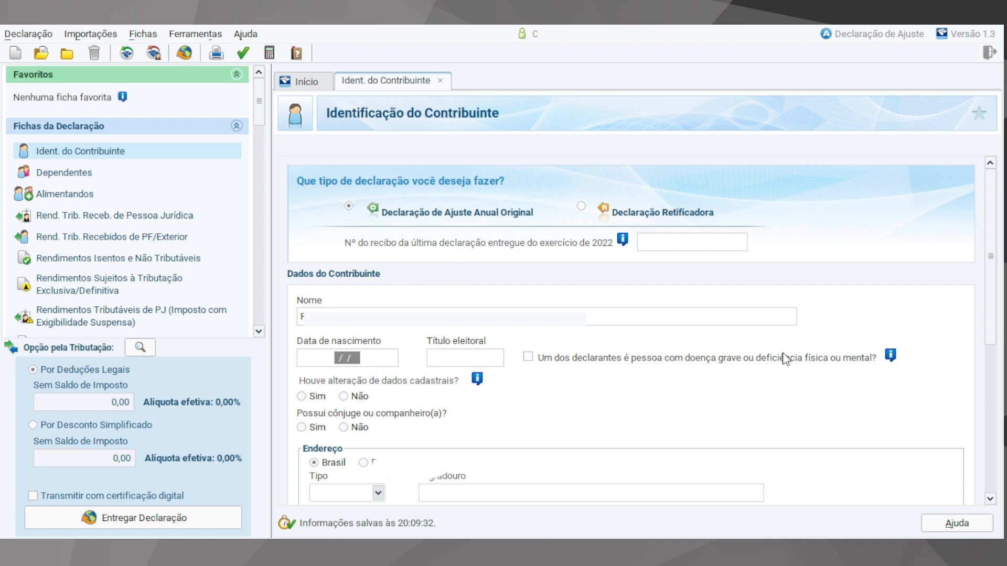
text(19081982)
key(Tab)
scroll(462, 379, down, 1)
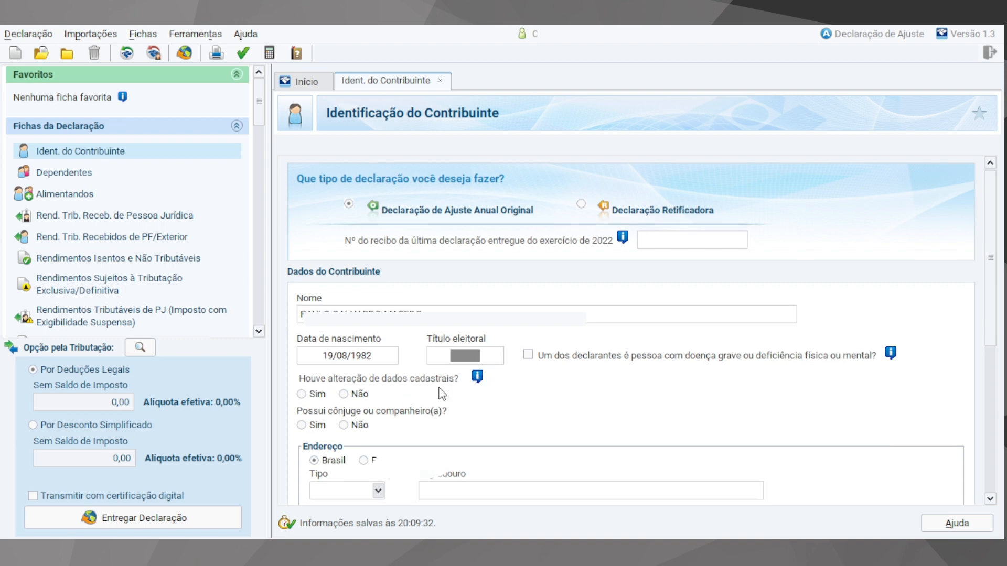
click(342, 395)
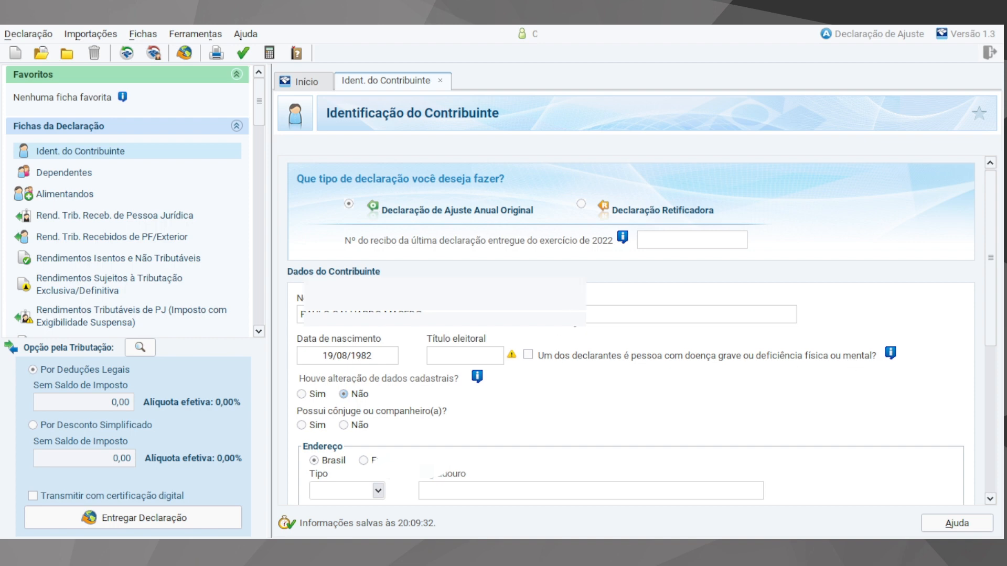
scroll(472, 394, down, 2)
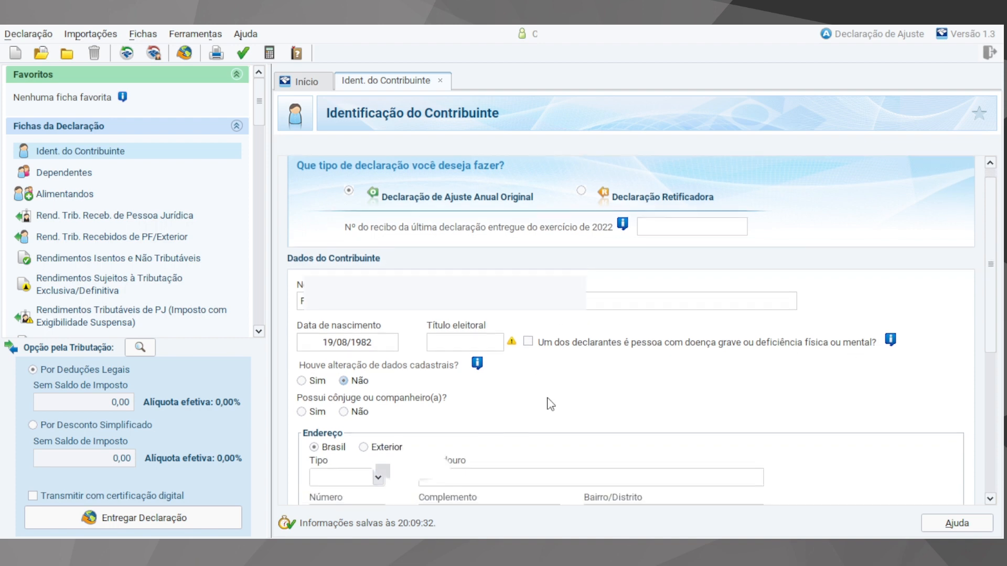
click(344, 390)
Step: Set the nature of occupation to 01 - Empregado de empresa do setor privado and the main occupation to code 253
scroll(336, 422, down, 3)
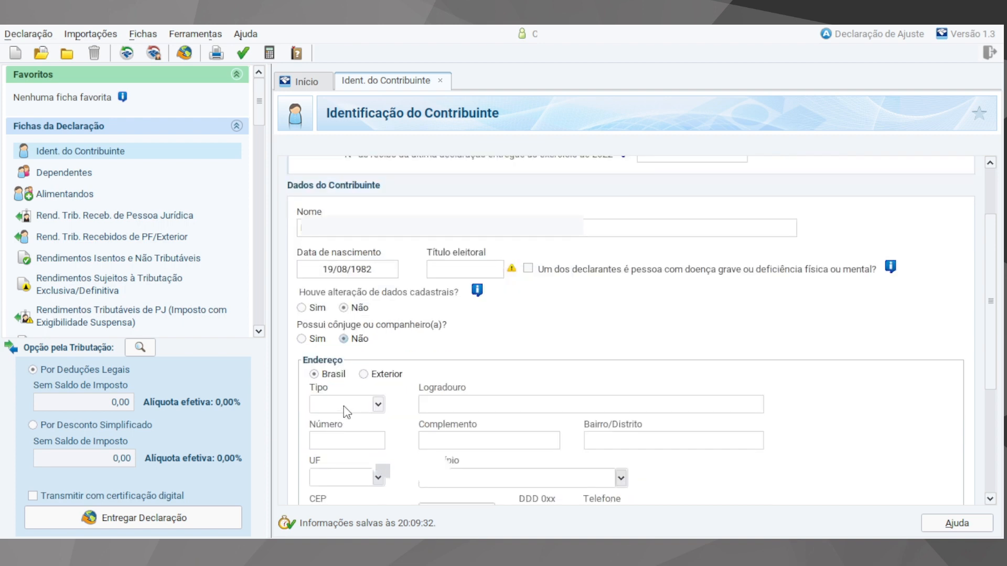
click(344, 406)
scroll(423, 420, down, 6)
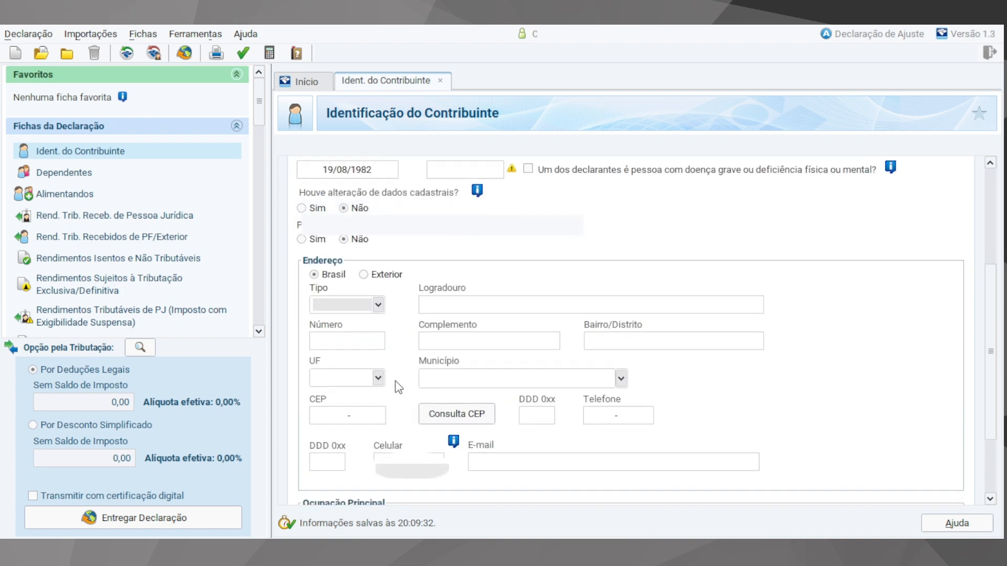
scroll(451, 342, down, 4)
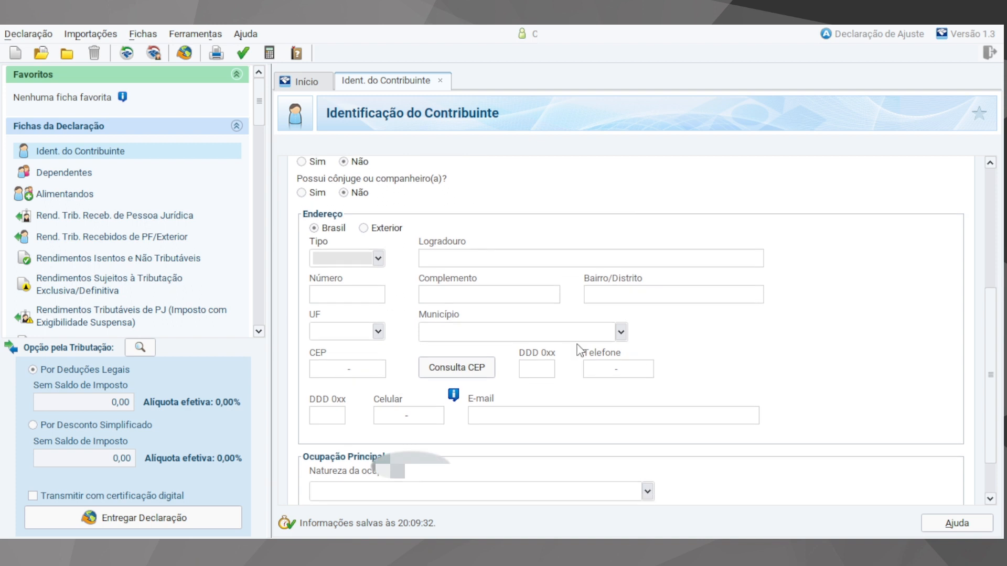
scroll(551, 350, down, 1)
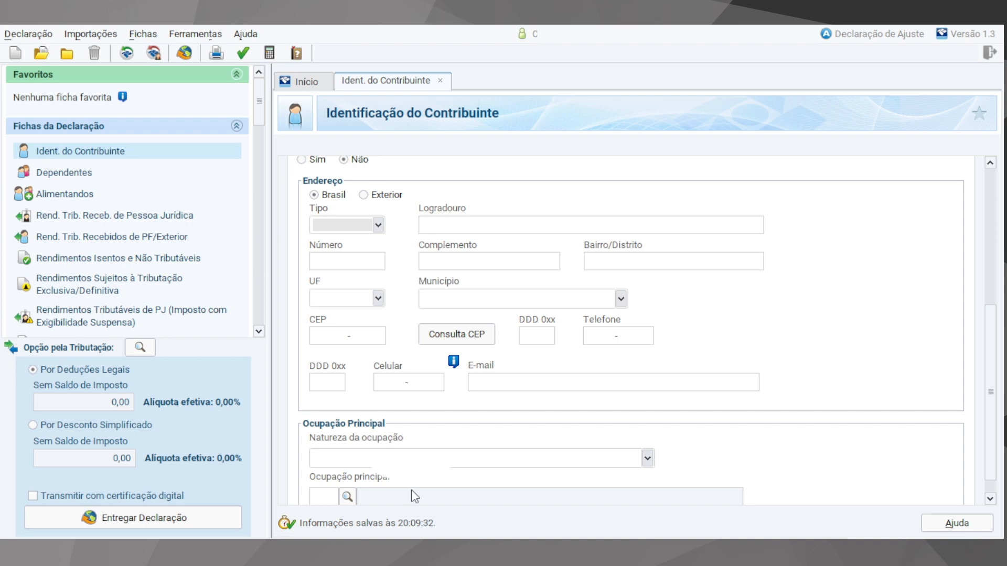
click(649, 459)
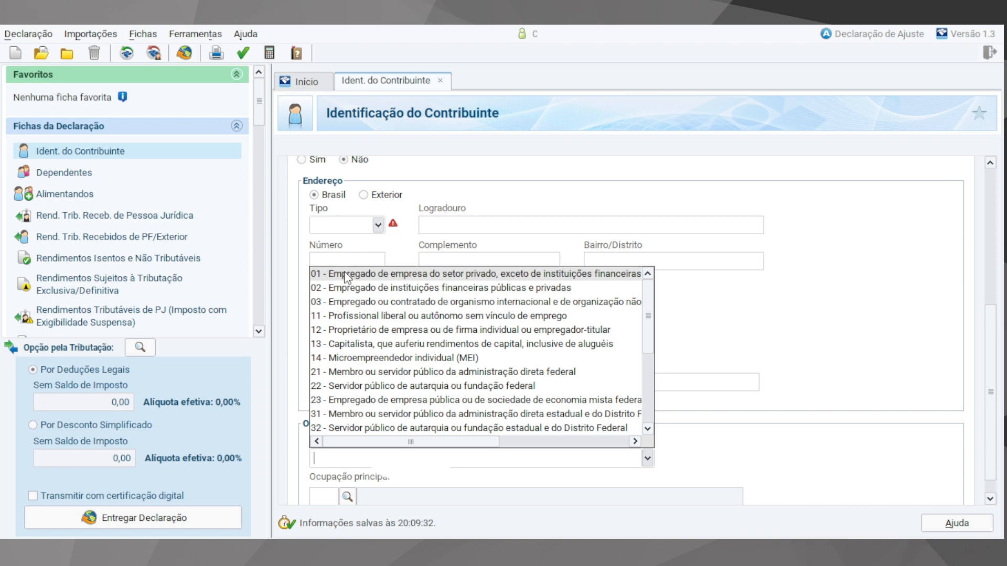
scroll(340, 278, down, 1)
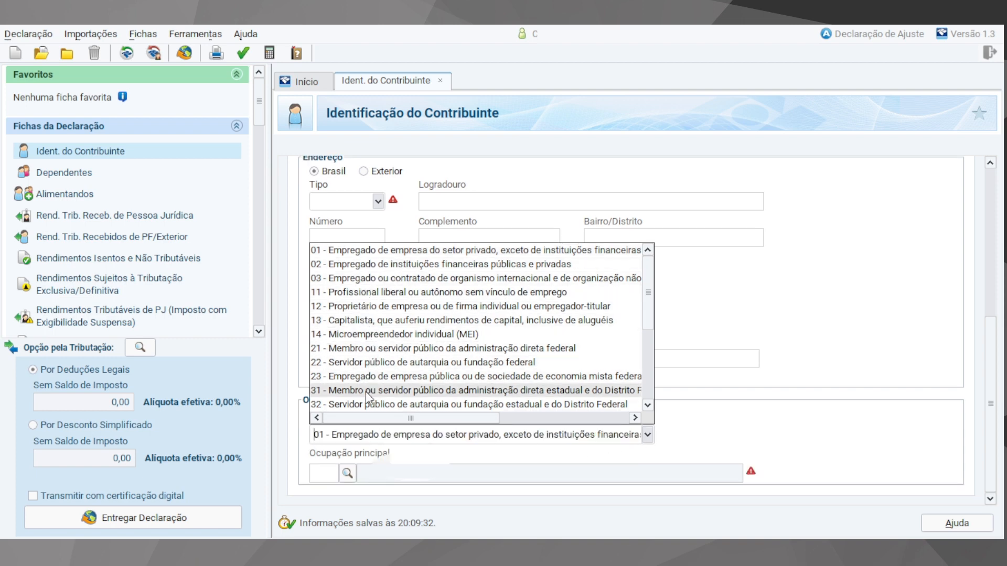
click(318, 473)
click(346, 474)
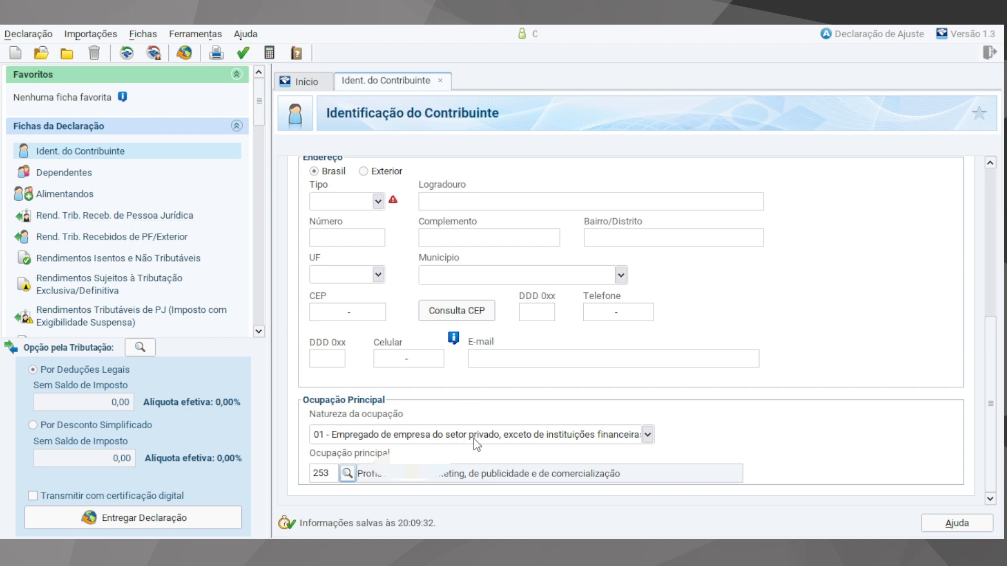
Step: Start a new taxable income record received from a Pessoa Jurídica, entering the payer's CNPJ and the name EMPRESA X
click(78, 215)
click(798, 481)
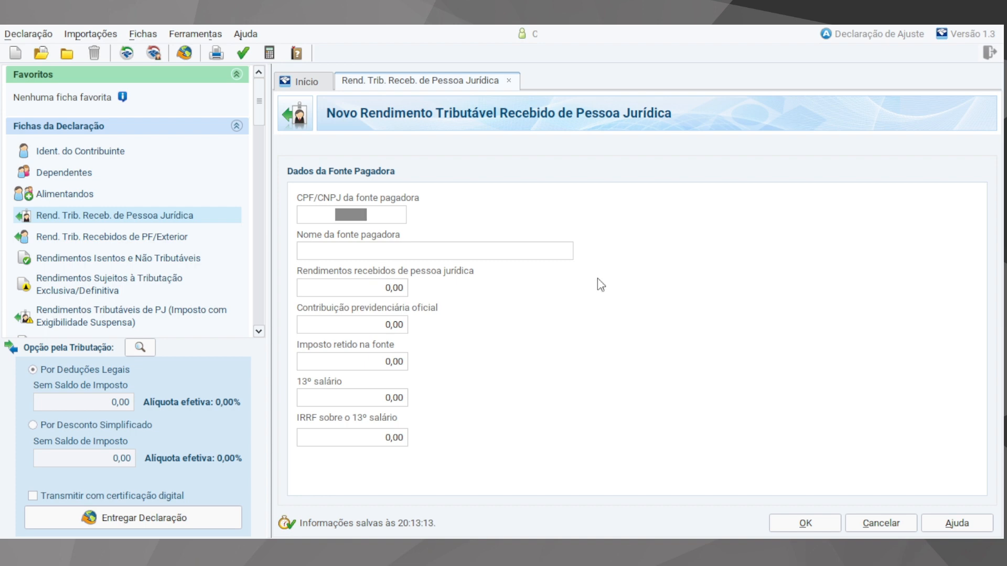
text(00000000000000)
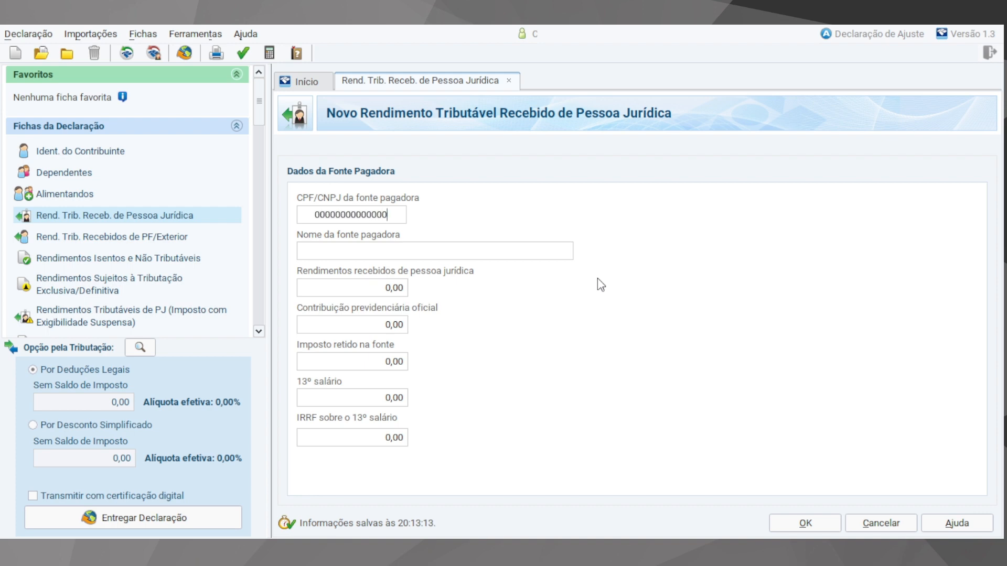
key(Tab)
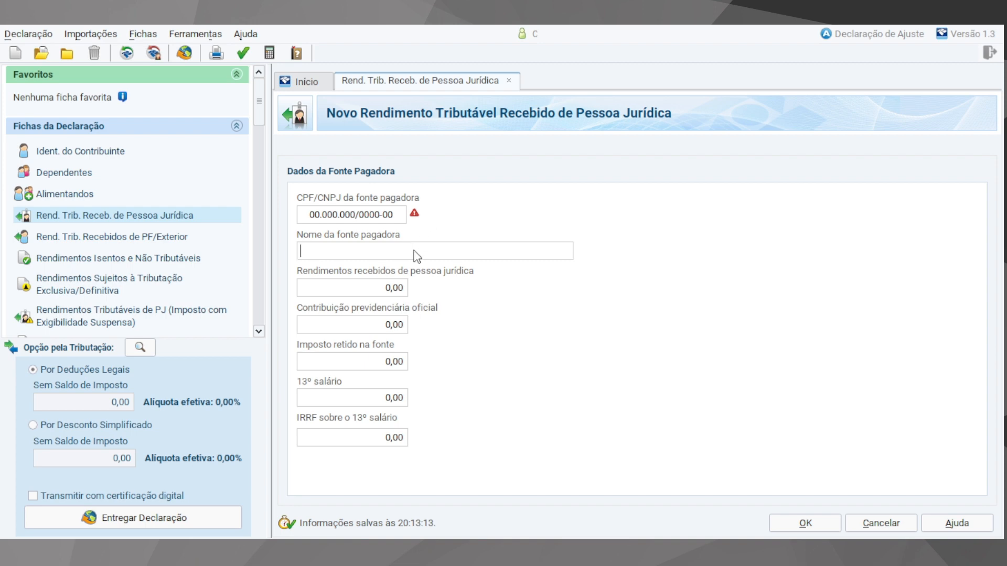
text(EMPRESA X)
key(Tab)
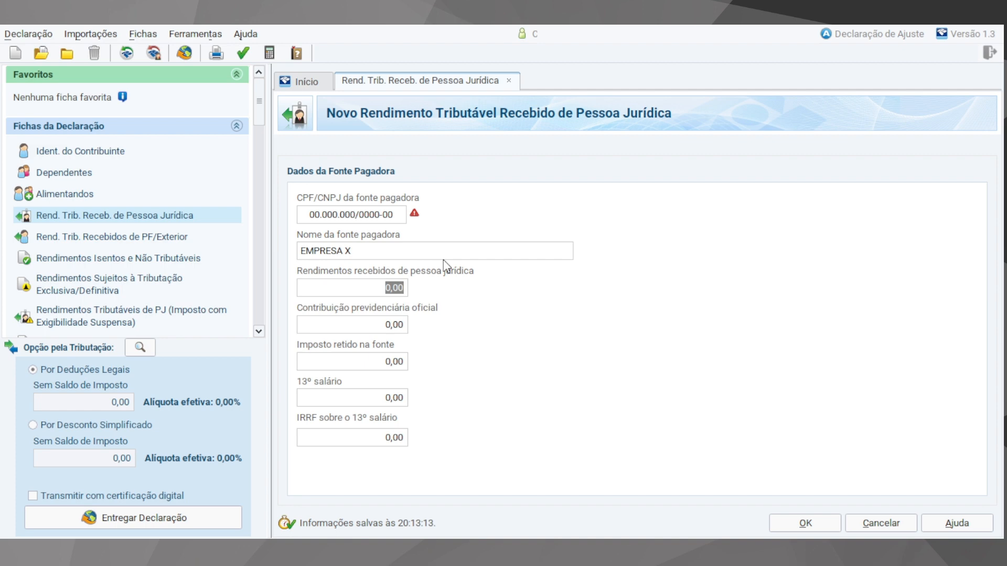
Step: Enter 68.870,25 as income received, 8.572,47 as official social security contribution and 7.025,14 as tax withheld at source
text(68870,25)
key(Tab)
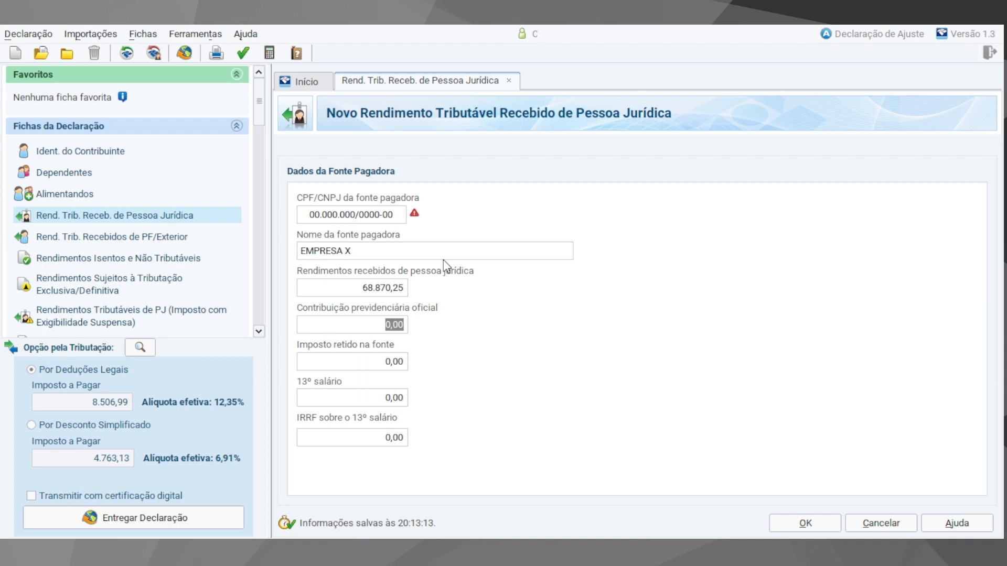
text(8572,47)
key(Tab)
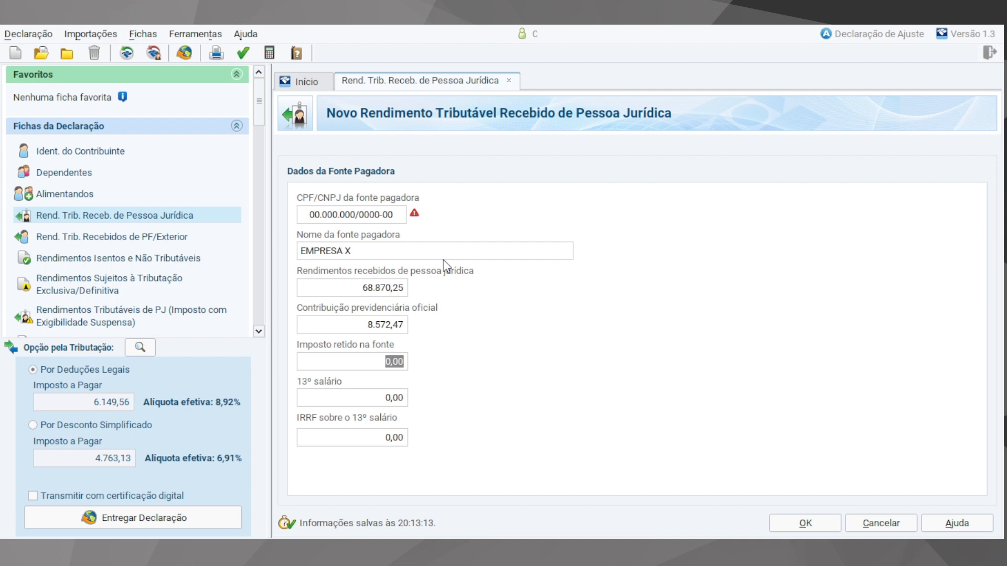
text(7025,14)
key(Tab)
Step: Enter 5.118,18 as 13º salário and 742,26 as IRRF on it, and save the income record
text(5118,18)
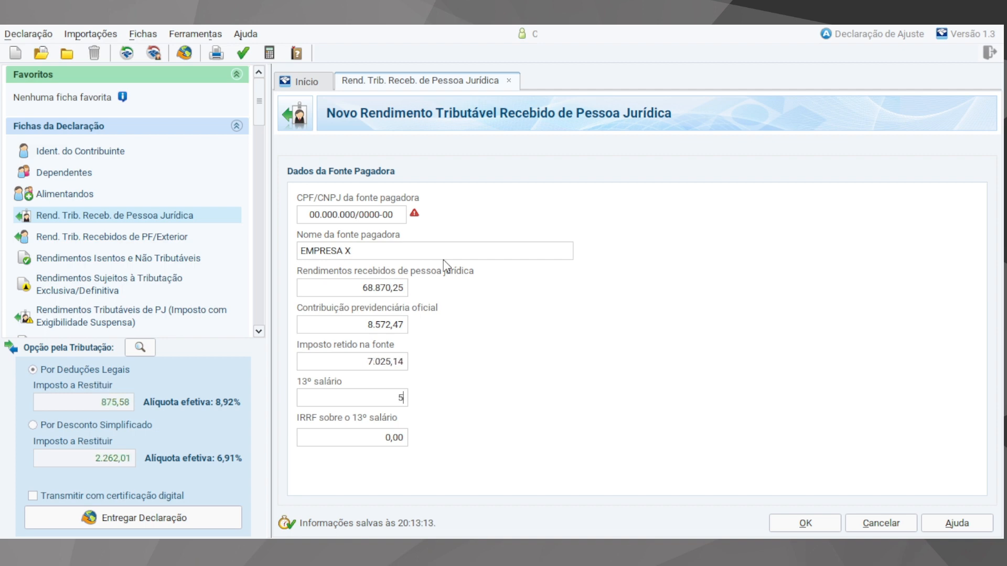
key(Tab)
text(742,26)
click(826, 525)
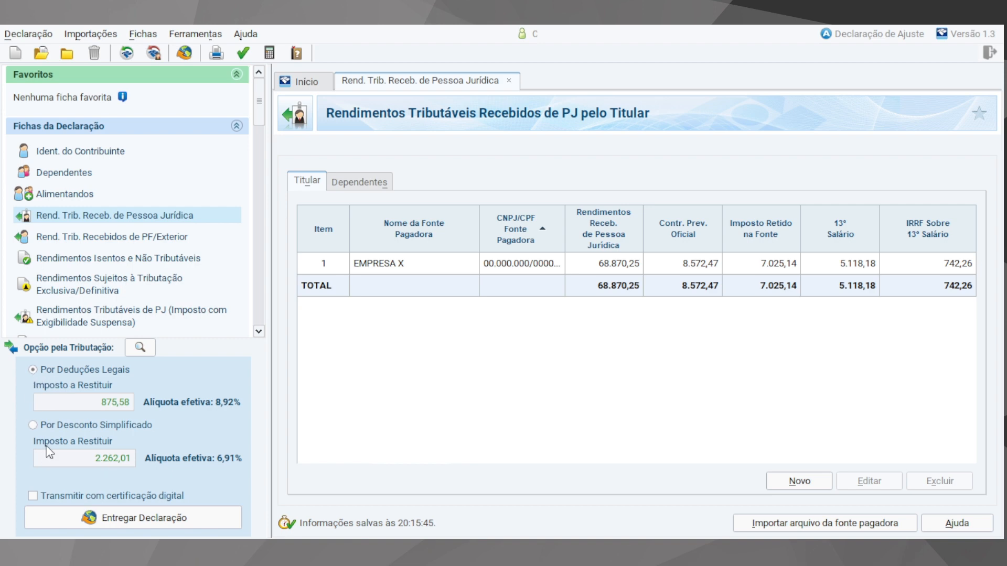
Step: Choose taxation Por Desconto Simplificado and start a new dependent of type 21 - Filho(a) ou enteado(a) até 21 anos
click(34, 426)
click(54, 175)
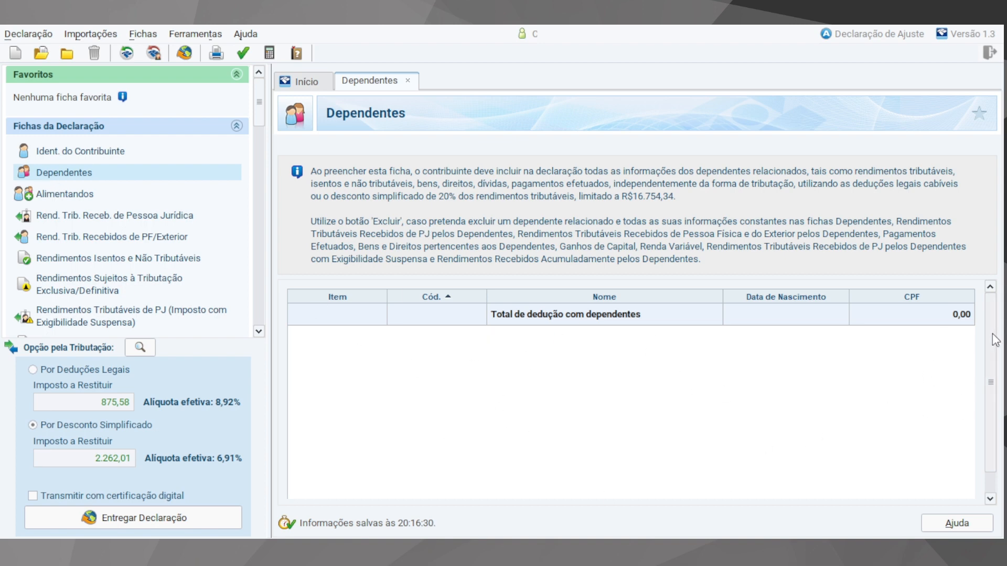
scroll(986, 336, down, 2)
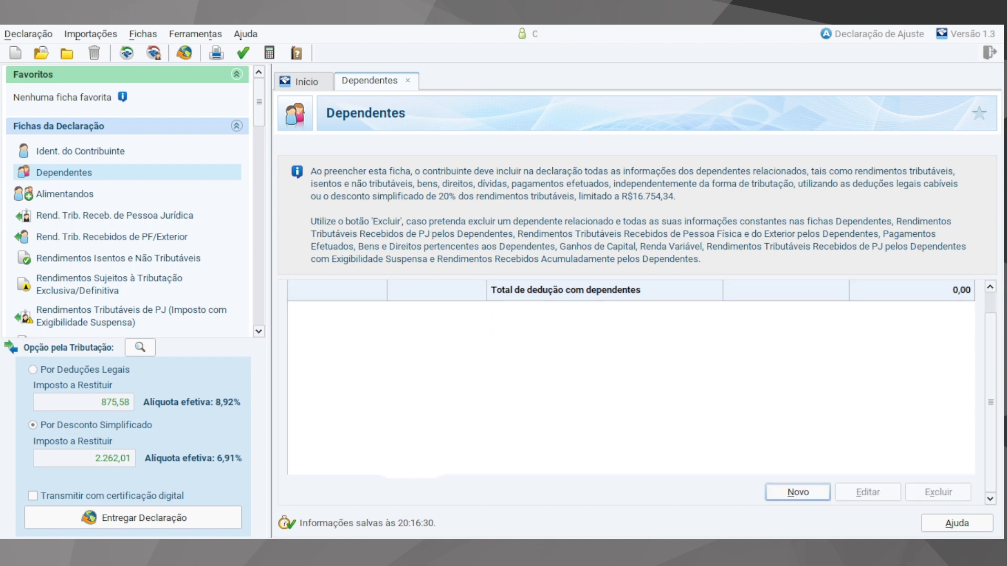
click(793, 487)
click(861, 220)
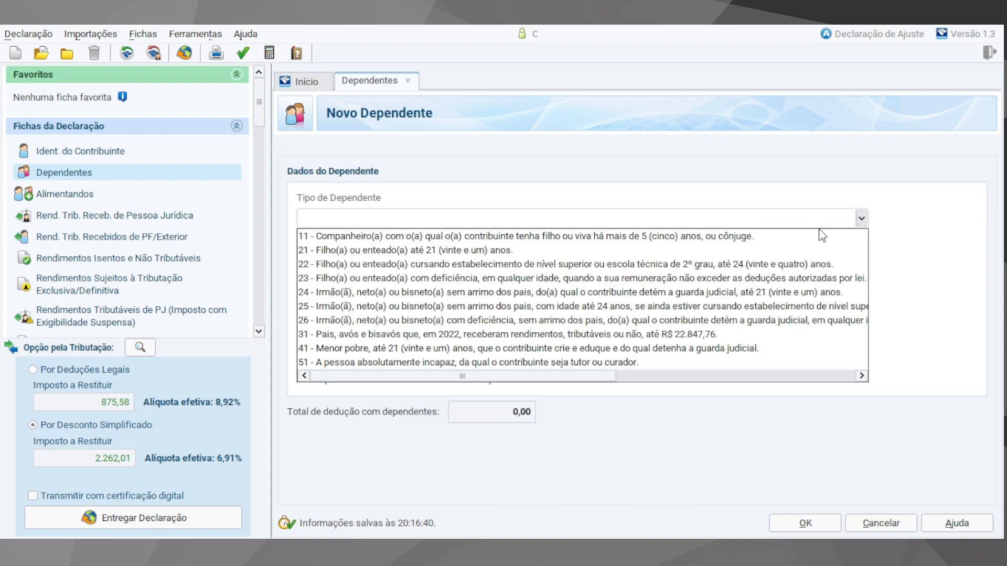
click(322, 249)
Step: Enter the CPF and date of birth of the new dependent
click(324, 264)
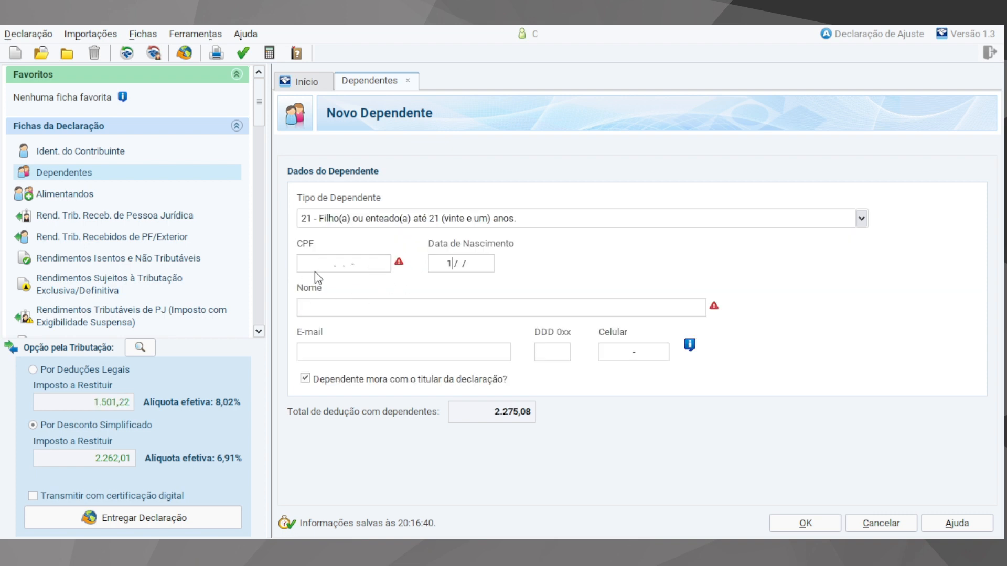
click(300, 264)
text(00000000011)
text(010320)
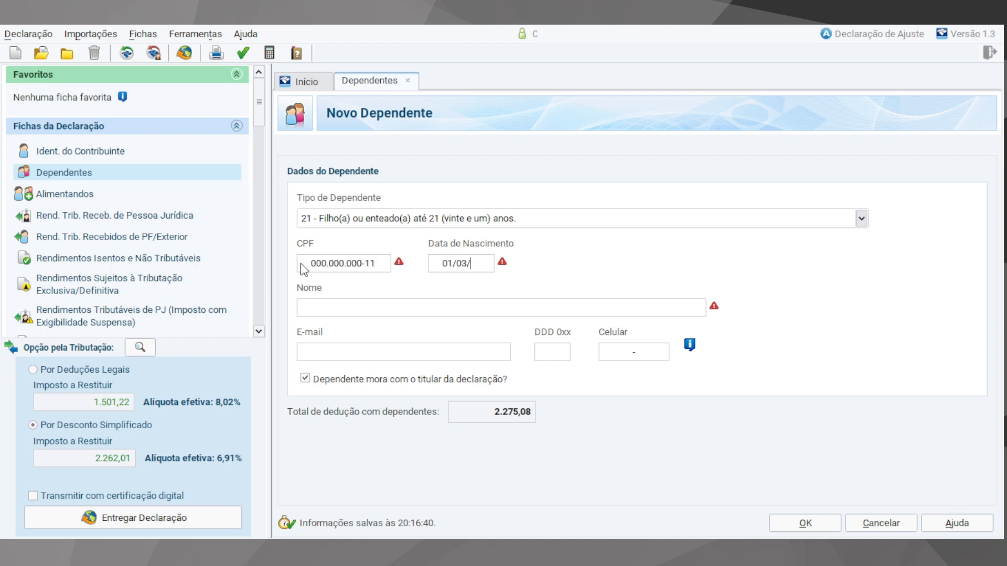
text(11)
key(Tab)
Step: Name the dependent FILHO 1, marked as living with the declarant, and save the dependent record
text(FILHO 1)
key(Tab)
key(Tab)
key(Tab)
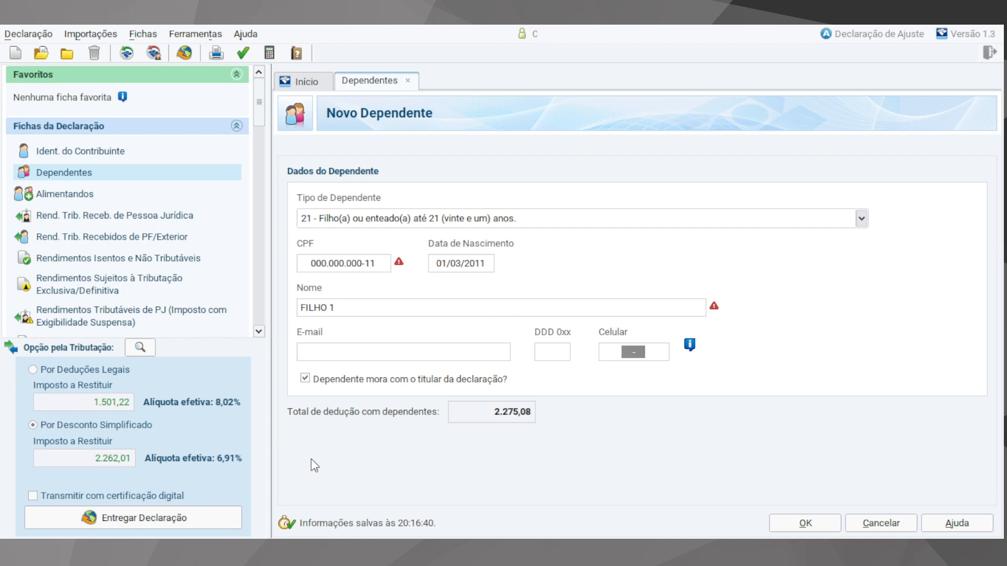
click(306, 379)
click(306, 378)
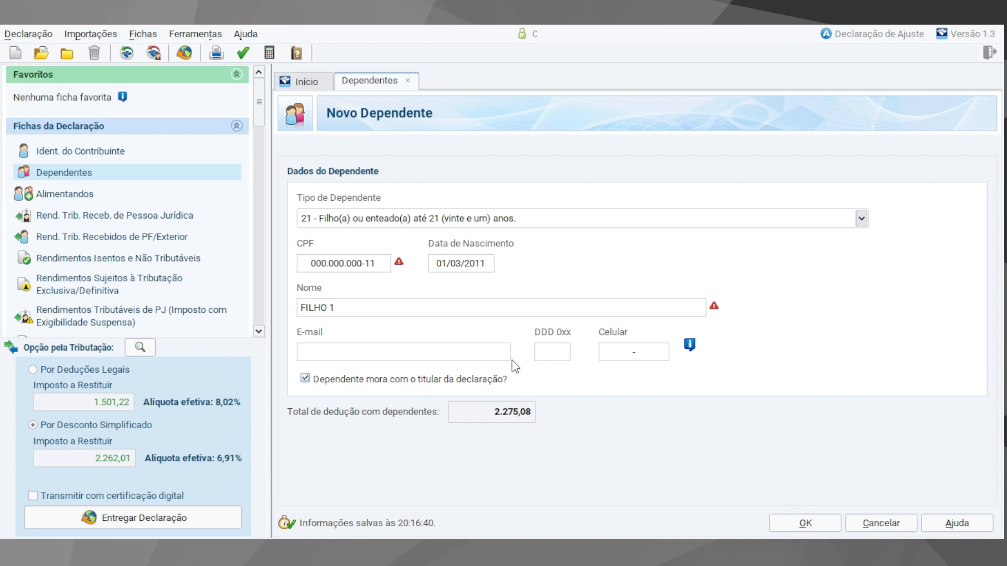
click(806, 523)
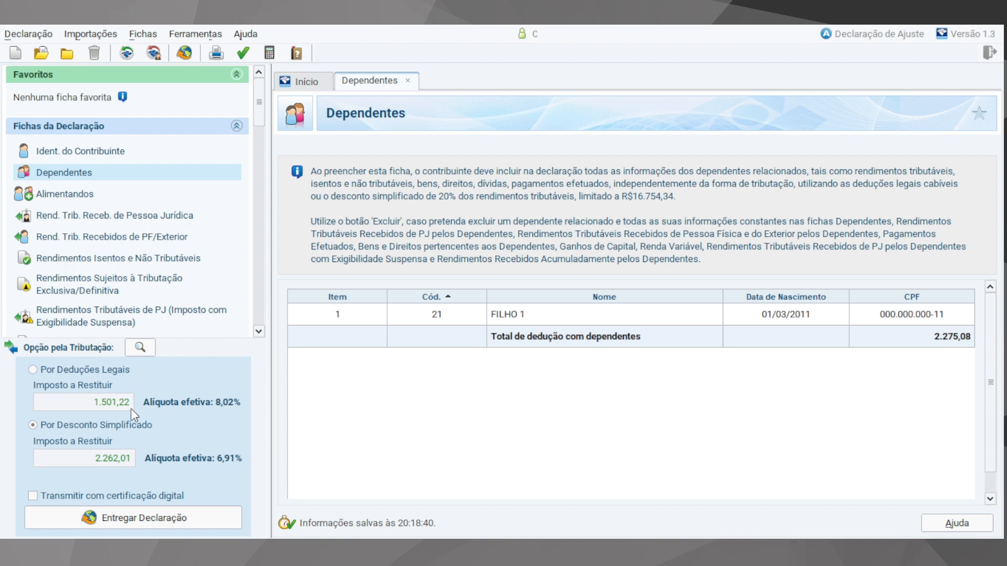
Step: Start a second dependent record with the type 21 - Filho(a) ou enteado(a) até 21 (vinte e um) anos
scroll(807, 496, down, 1)
click(798, 493)
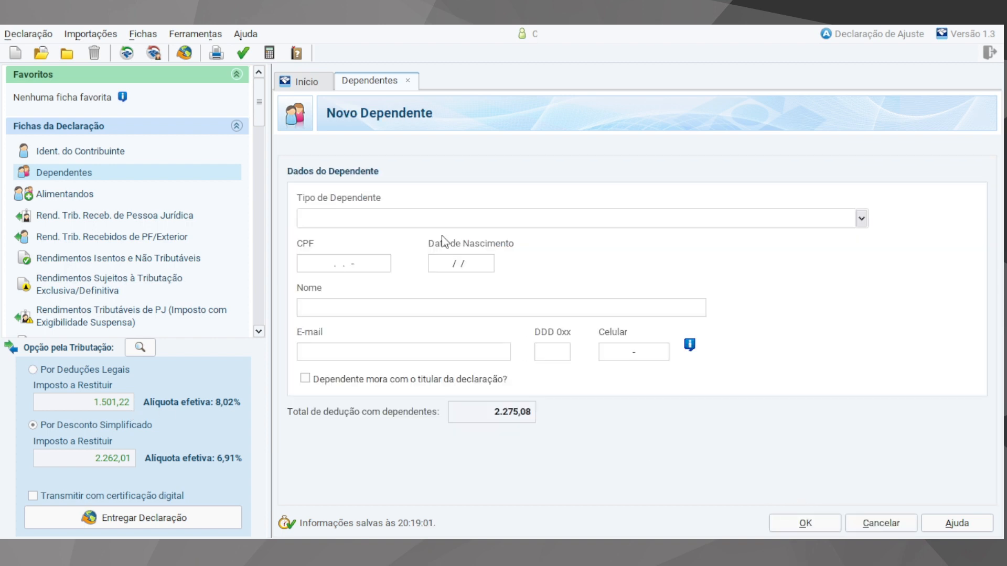
click(862, 219)
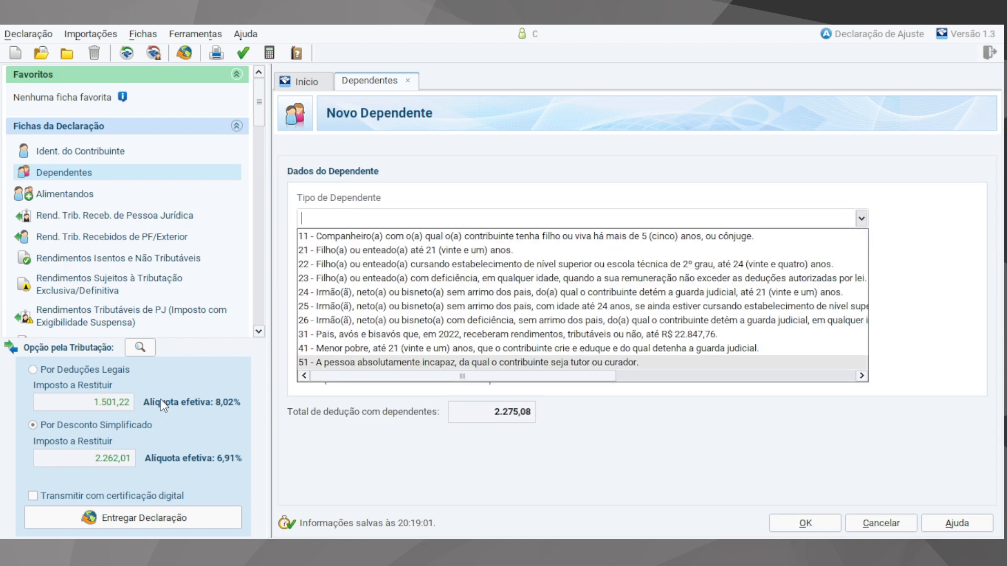
click(328, 251)
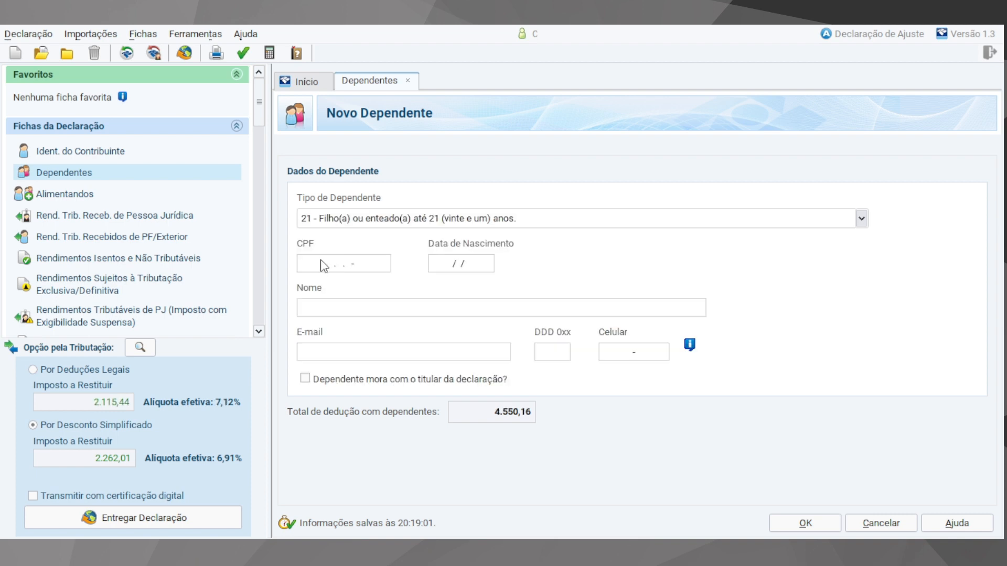
Step: Enter the second dependent's CPF and date of birth, name it FILHO 2, mark it as living with the declarant, and save the record
text(00000000022)
key(Tab)
text(20102015)
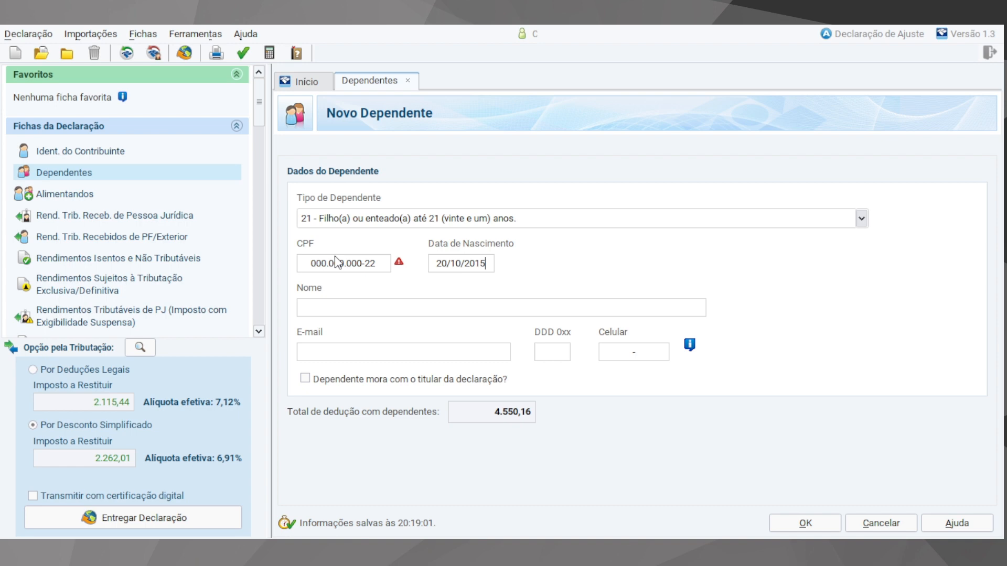
key(Tab)
text(FILHO 2)
click(305, 379)
key(Return)
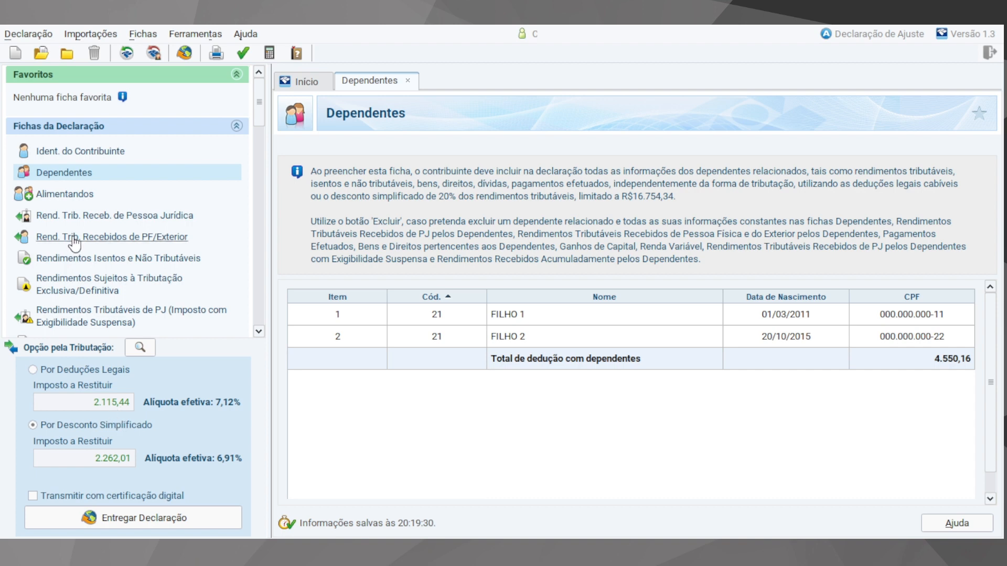
Step: Review the declarant's taxable income received from legal entities and return to the Dependentes sheet
scroll(69, 244, down, 1)
click(79, 193)
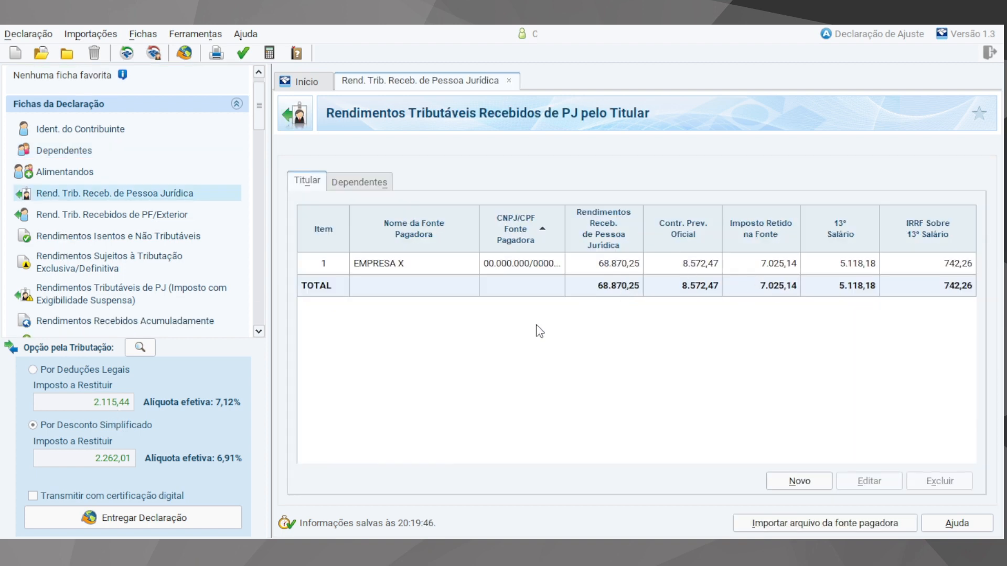
click(64, 150)
Step: Start a new entry under Rendimentos Isentos e Não Tributáveis and examine the full list of exempt income types
click(44, 237)
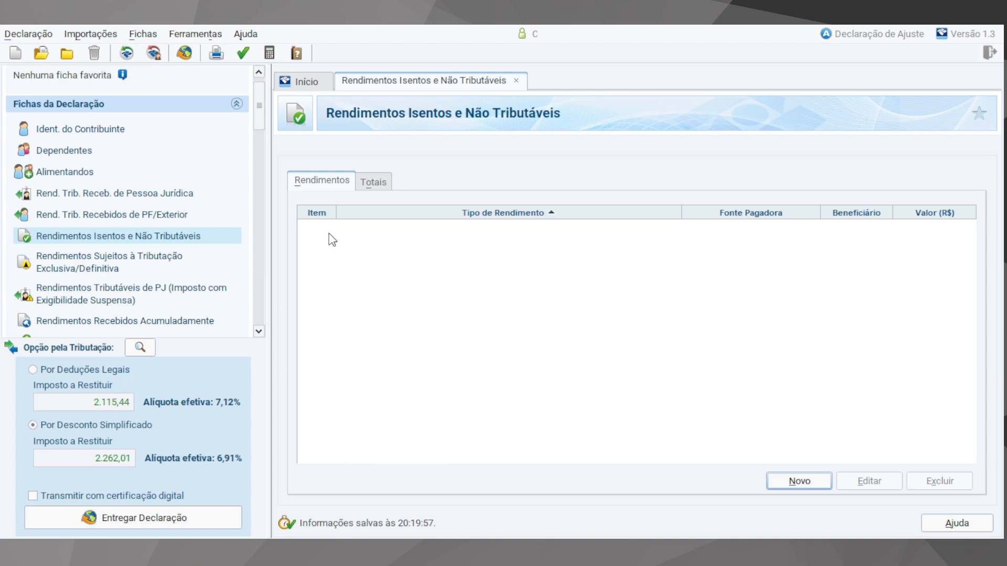
click(795, 479)
click(912, 201)
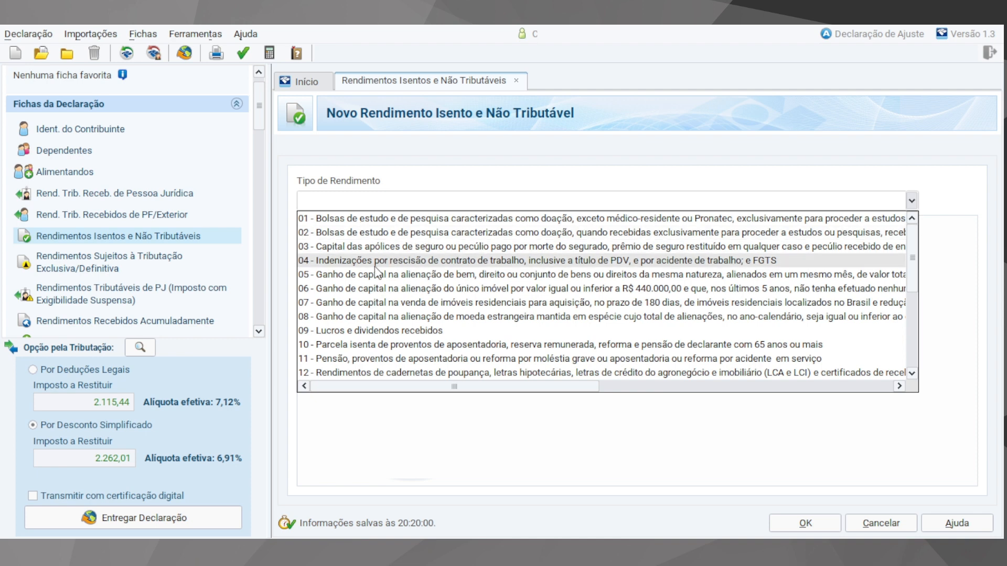
scroll(389, 265, down, 1)
scroll(380, 340, down, 1)
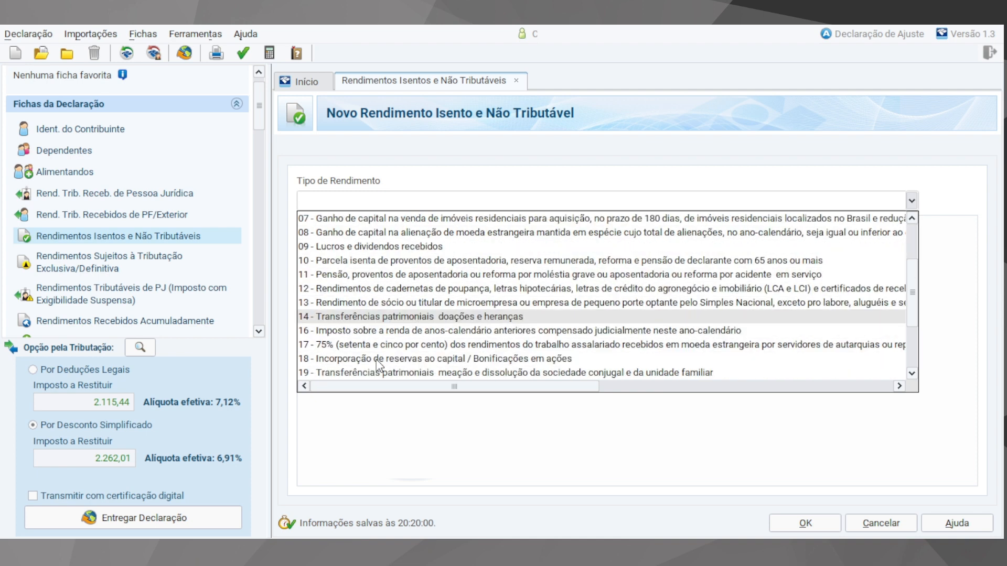
scroll(477, 314, down, 3)
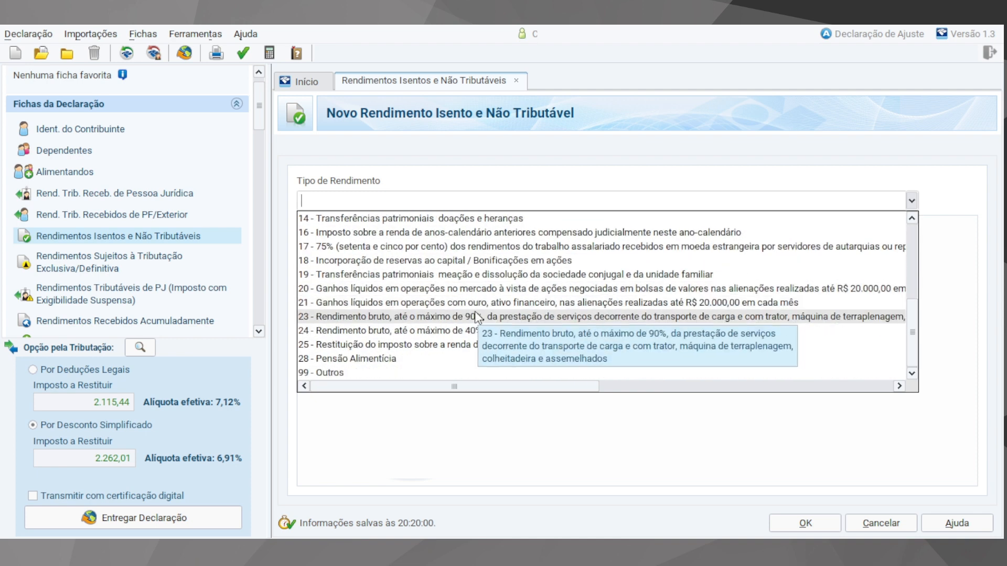
scroll(425, 361, up, 5)
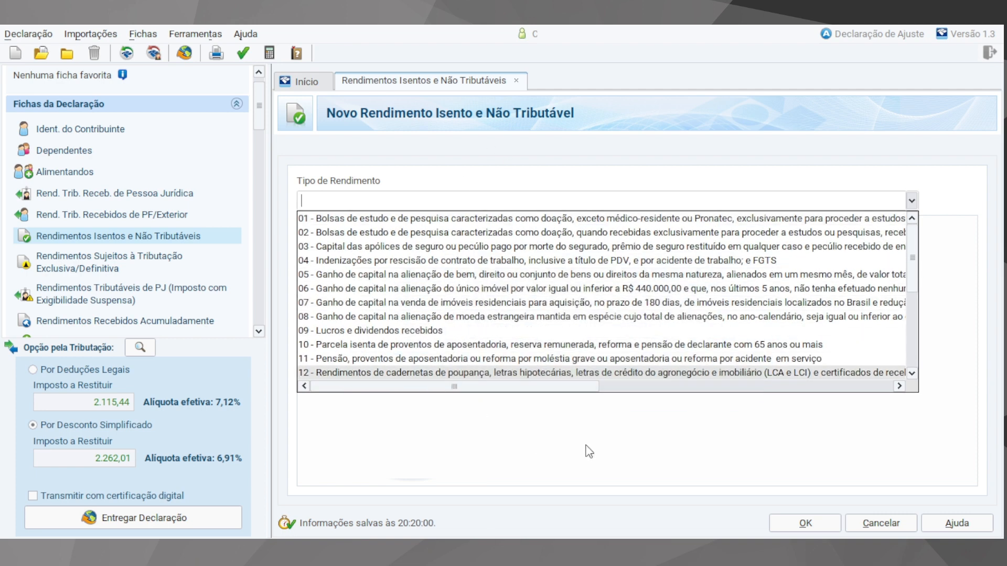
click(818, 444)
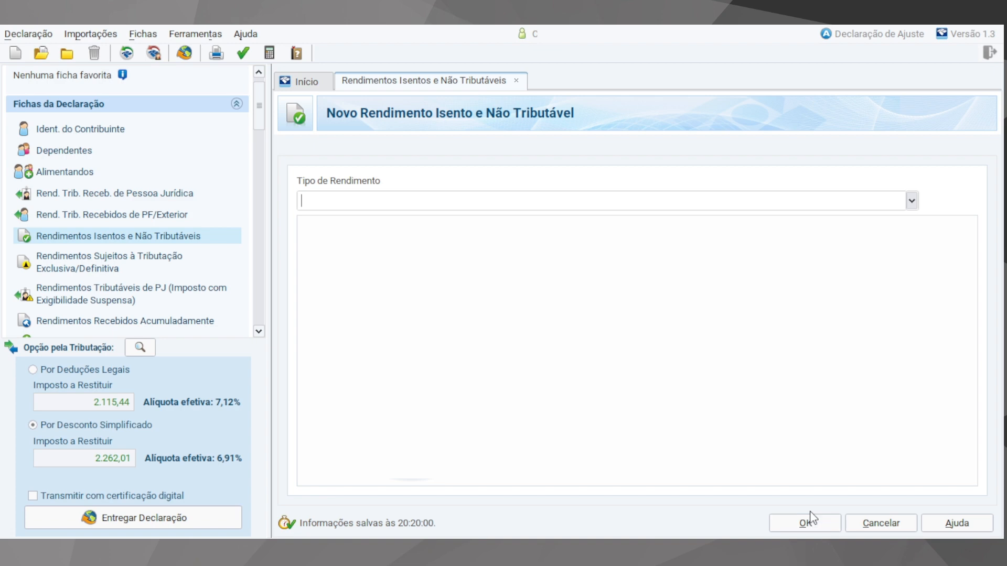
Step: Go through the exempt income types again, up to 28 - Pensão Alimentícia and 99 - Outros, and cancel the new income entry
click(912, 200)
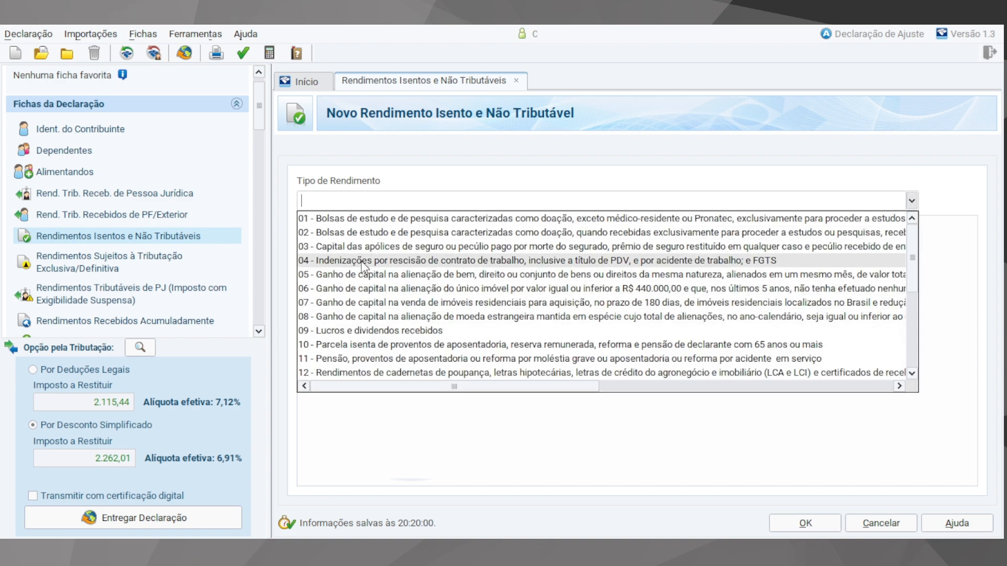
scroll(386, 313, down, 1)
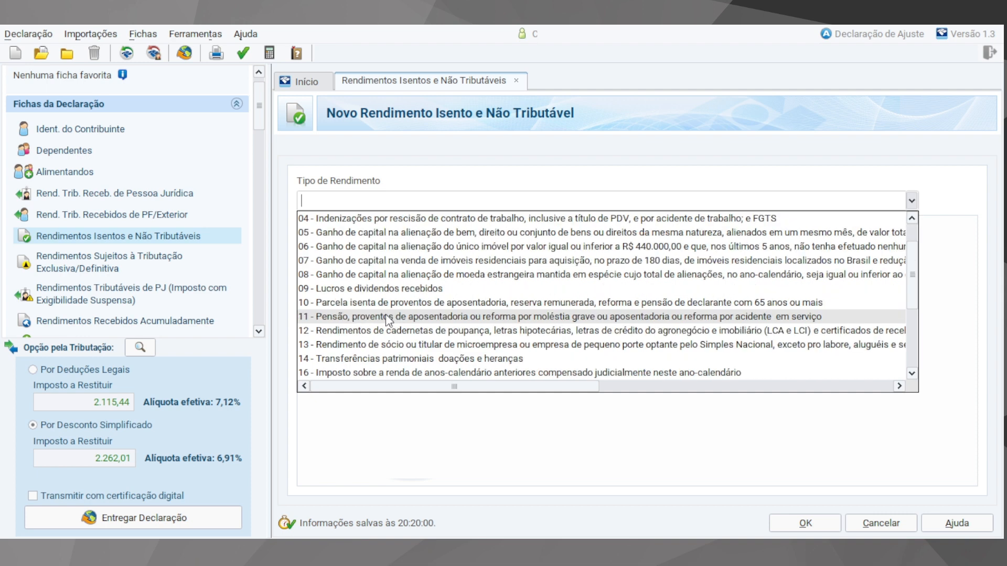
scroll(409, 312, up, 1)
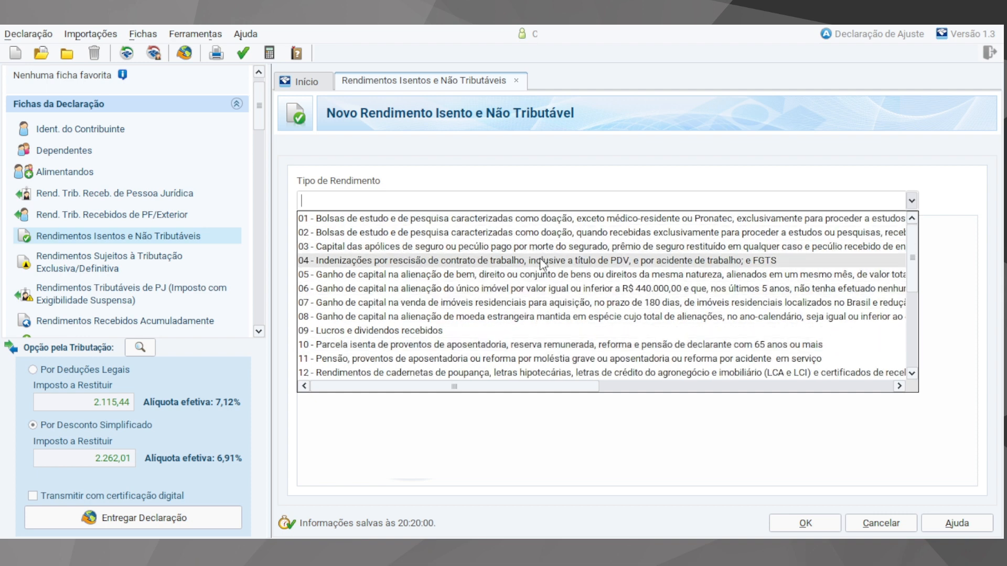
scroll(530, 278, down, 2)
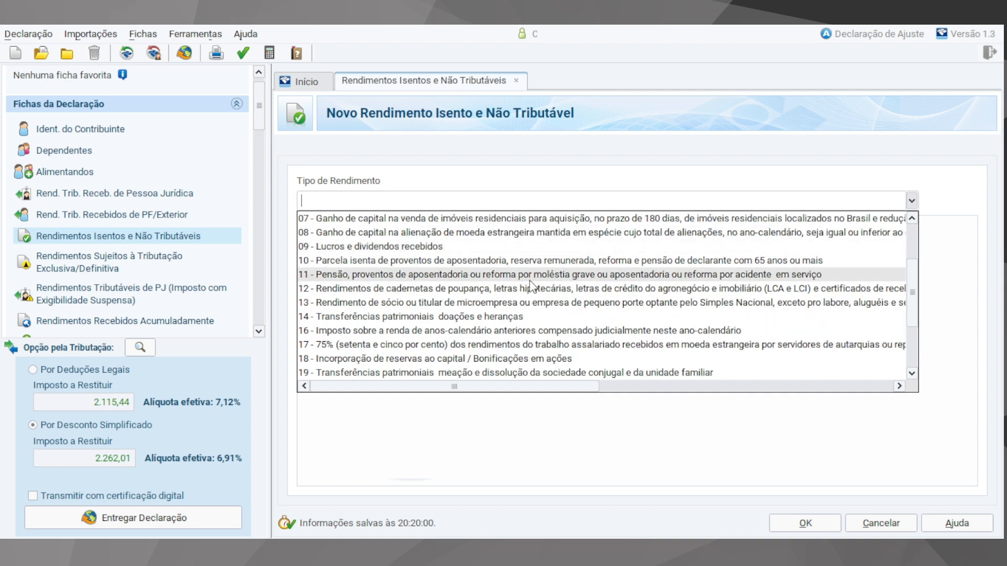
click(911, 201)
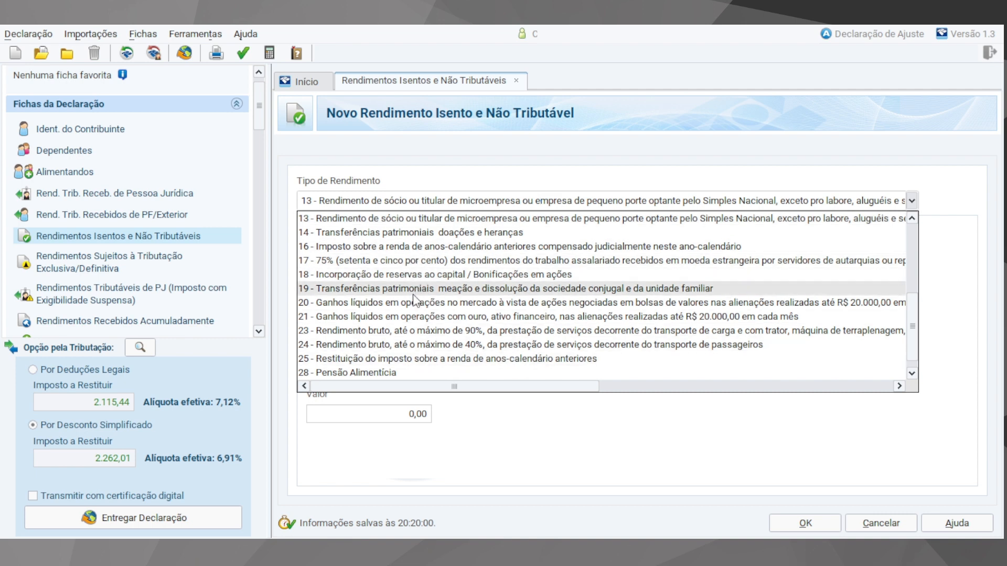
scroll(414, 319, down, 1)
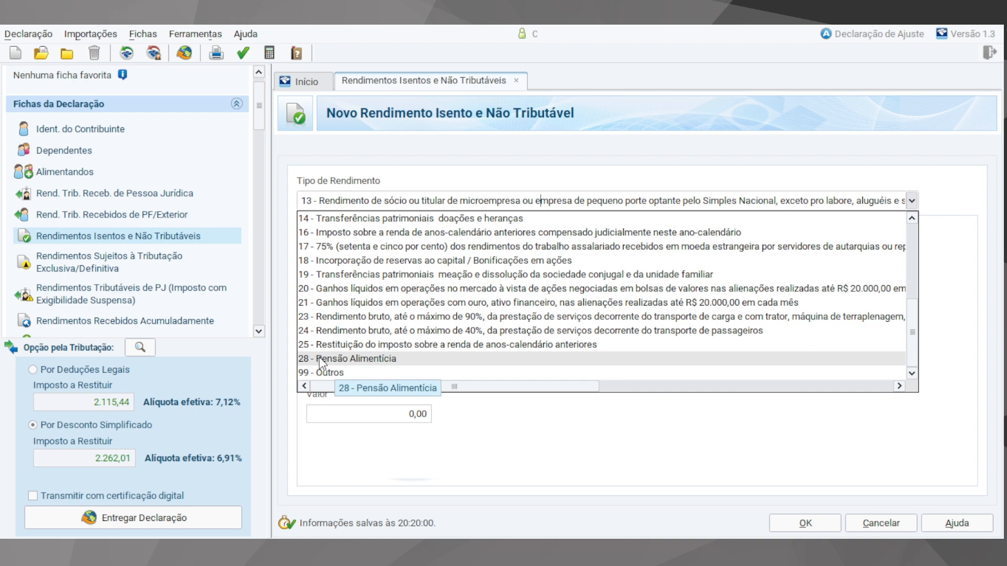
click(728, 424)
click(895, 523)
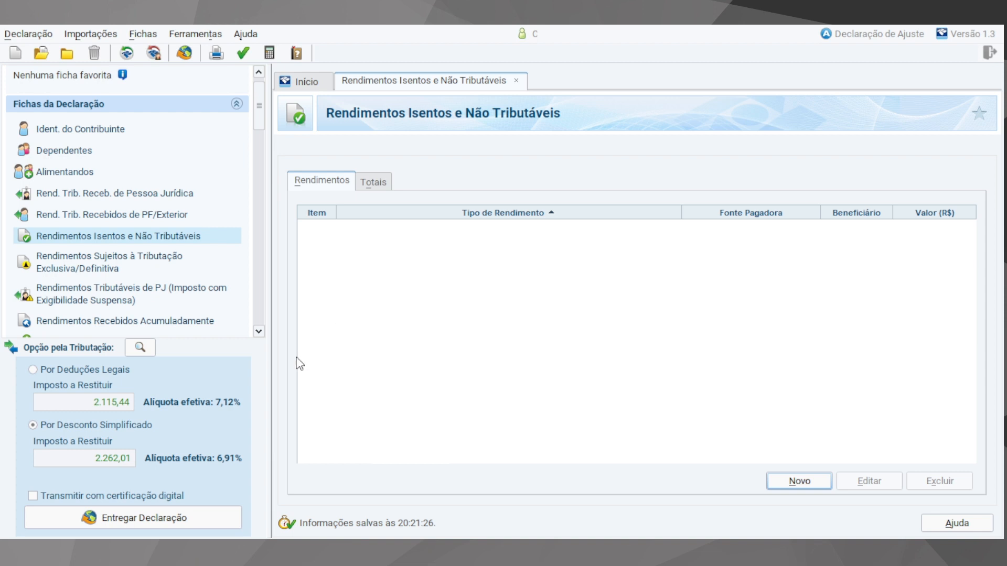
Step: Start a new Rendimento Sujeito à Tributação Exclusiva/Definitiva with the type 11 - Participação nos lucros ou resultados
scroll(202, 267, down, 2)
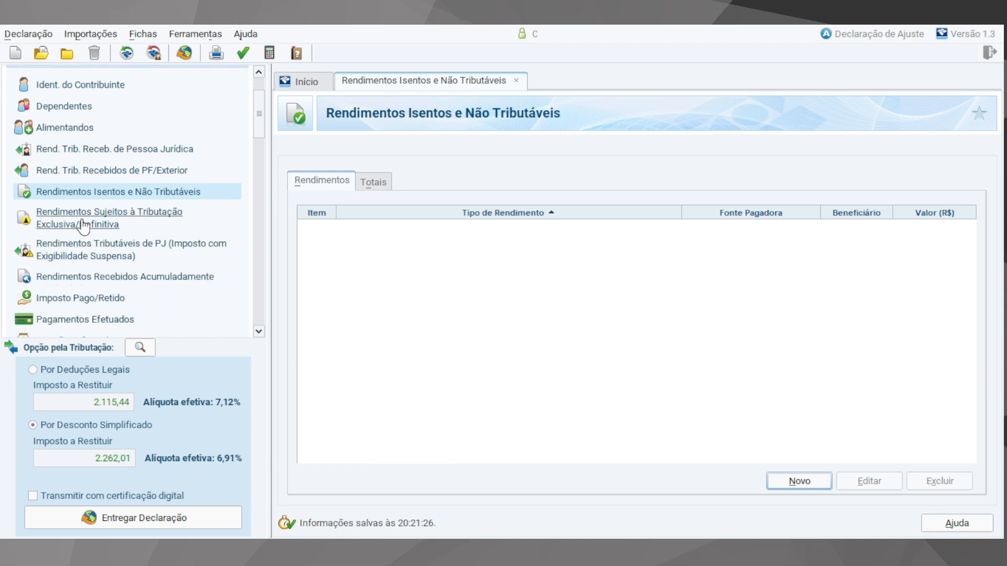
click(82, 225)
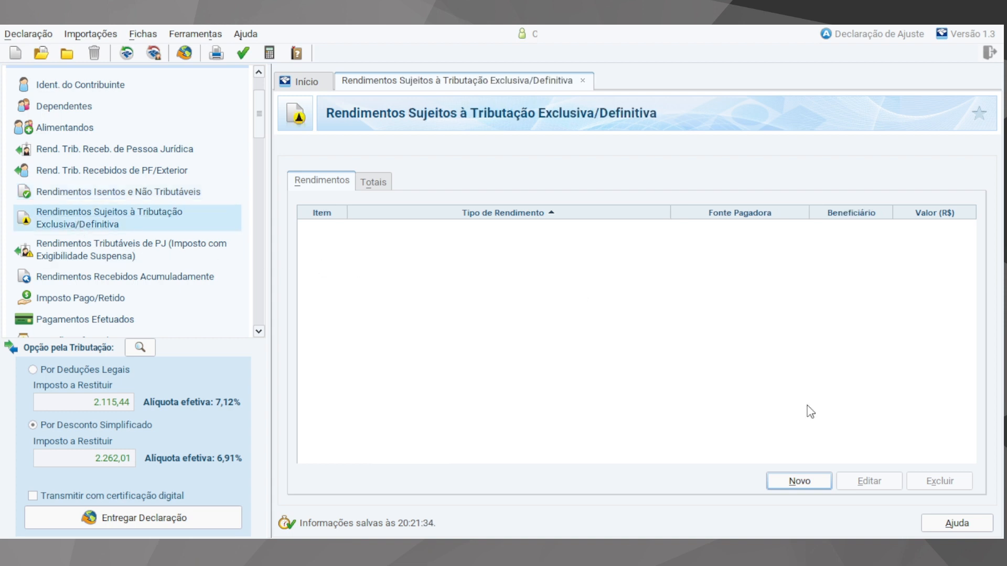
click(800, 483)
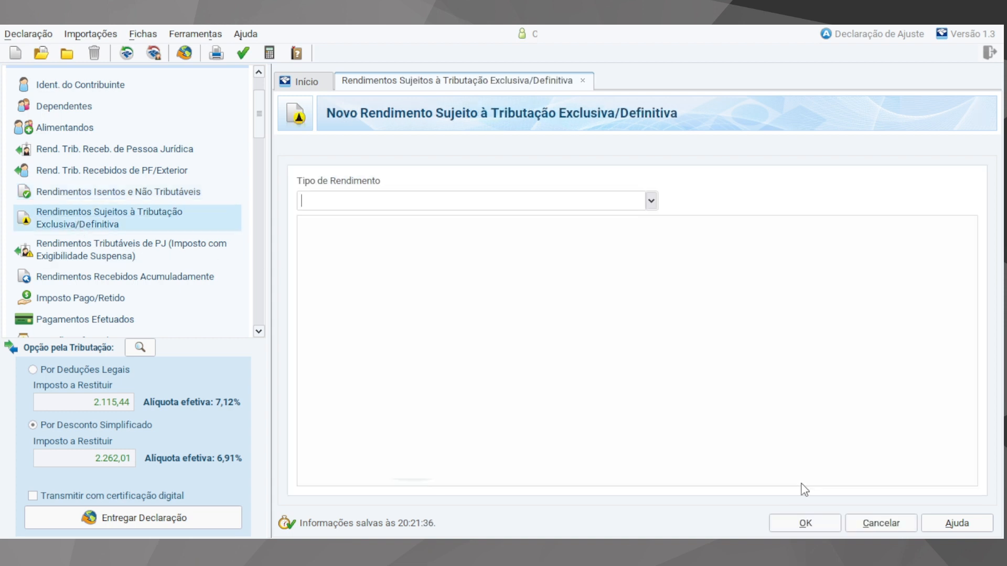
click(652, 201)
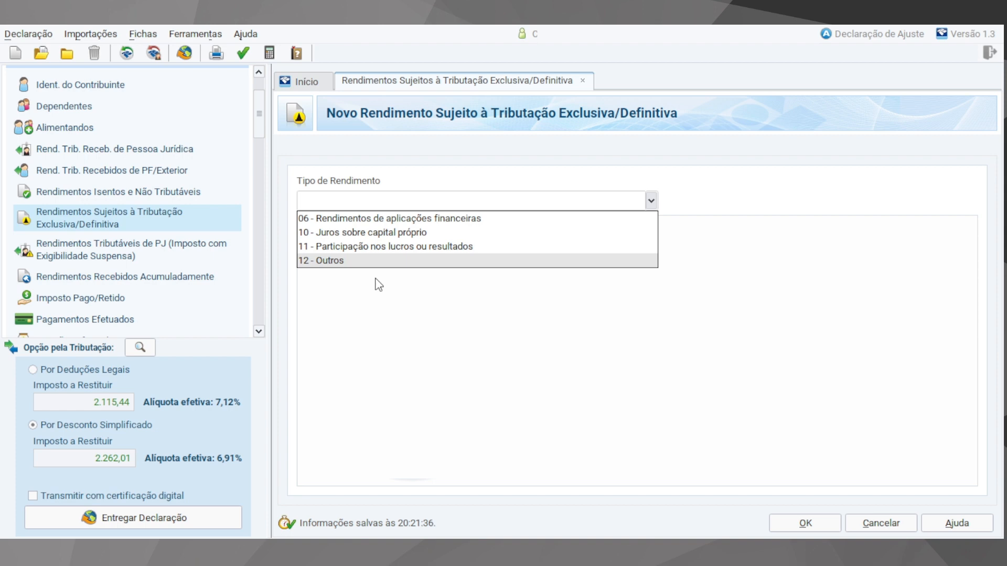
click(332, 246)
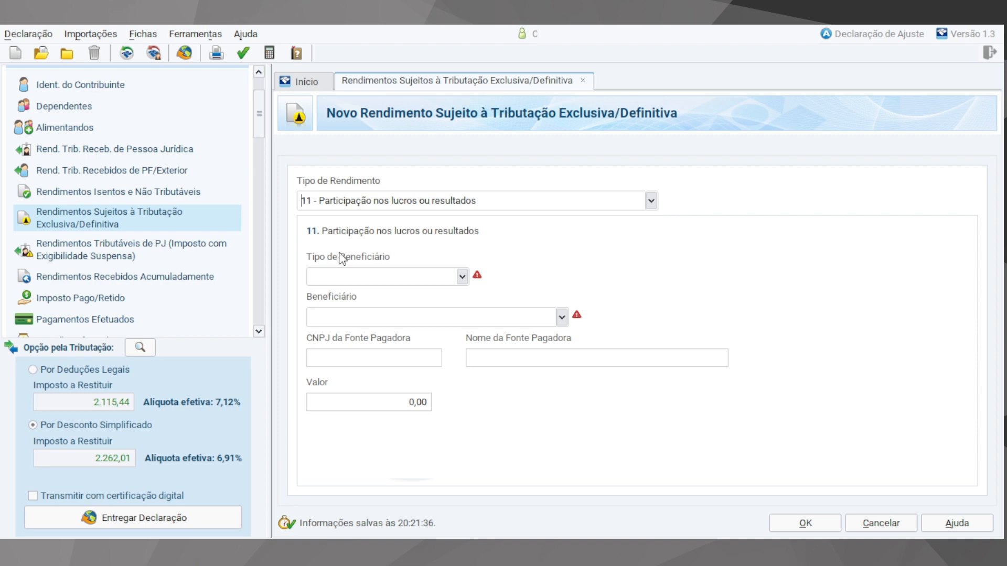
Step: Set the beneficiary to Titular, enter the payer's CNPJ, the payer name EMPRESA X and the value 5.000,00, and save the profit-sharing income
click(404, 278)
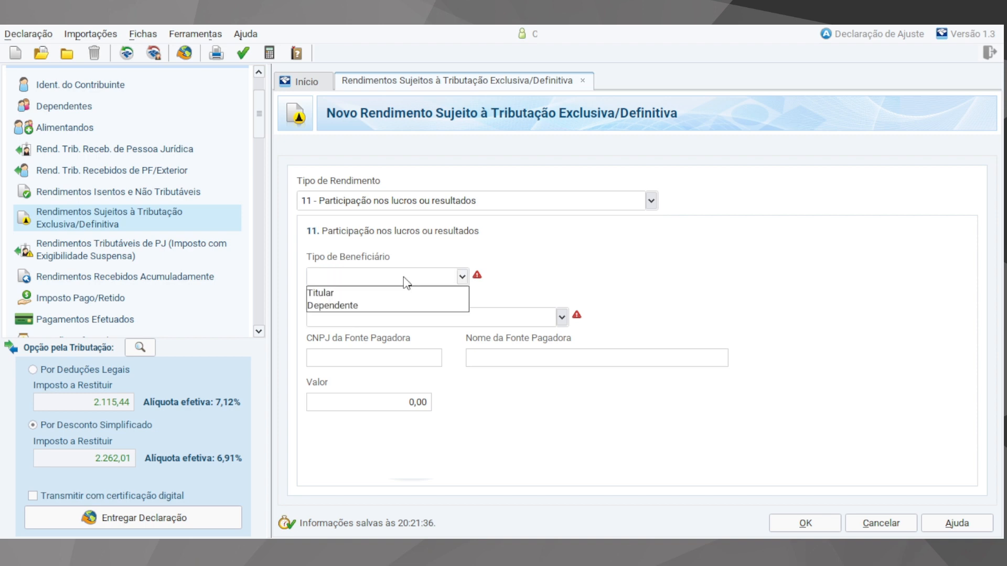
click(331, 293)
click(369, 357)
text(00000000000000)
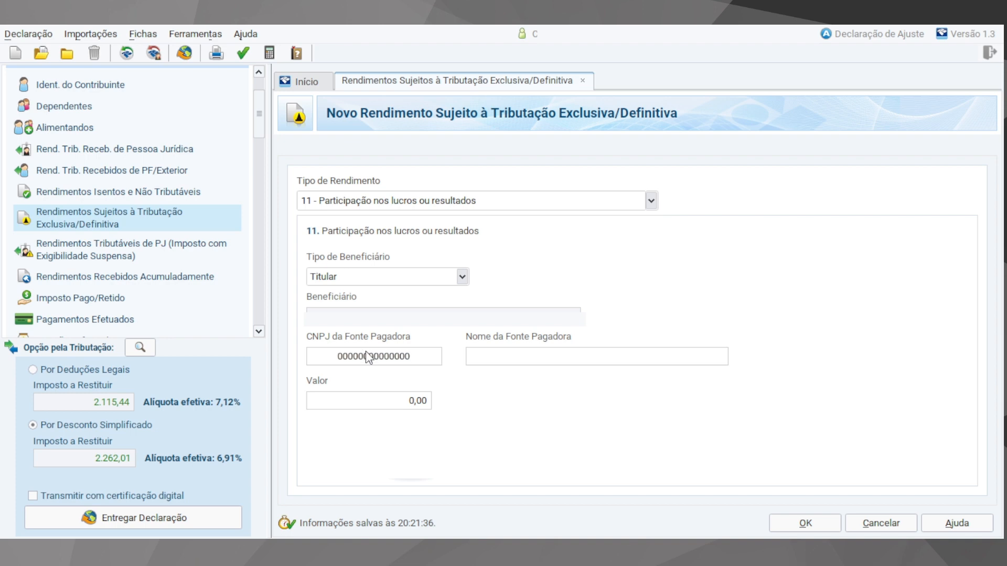
key(Tab)
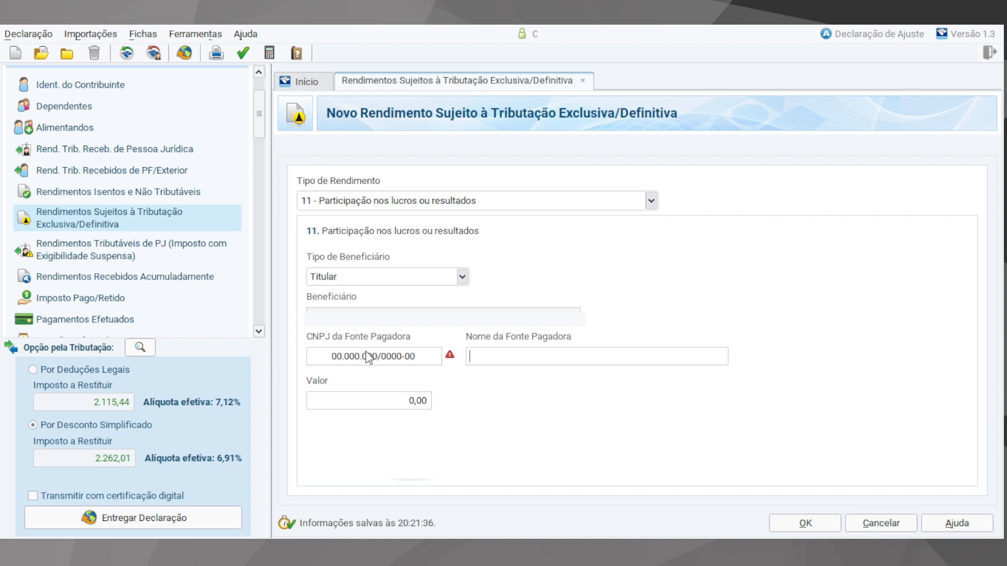
text(EMPRES)
key(Tab)
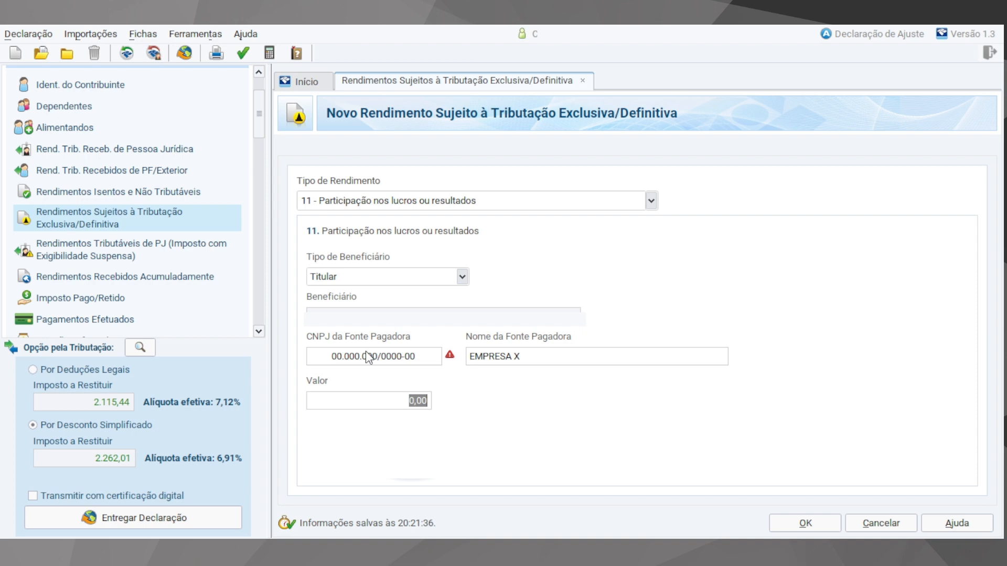
text(5000,00)
click(819, 524)
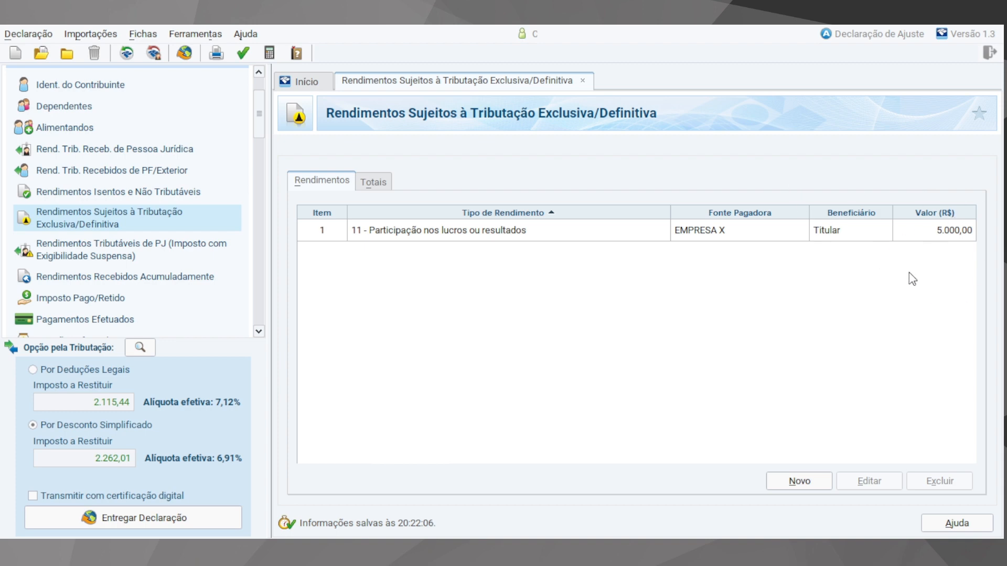
Step: Start a new payment record on the Pagamentos Efetuados sheet
scroll(101, 257, down, 2)
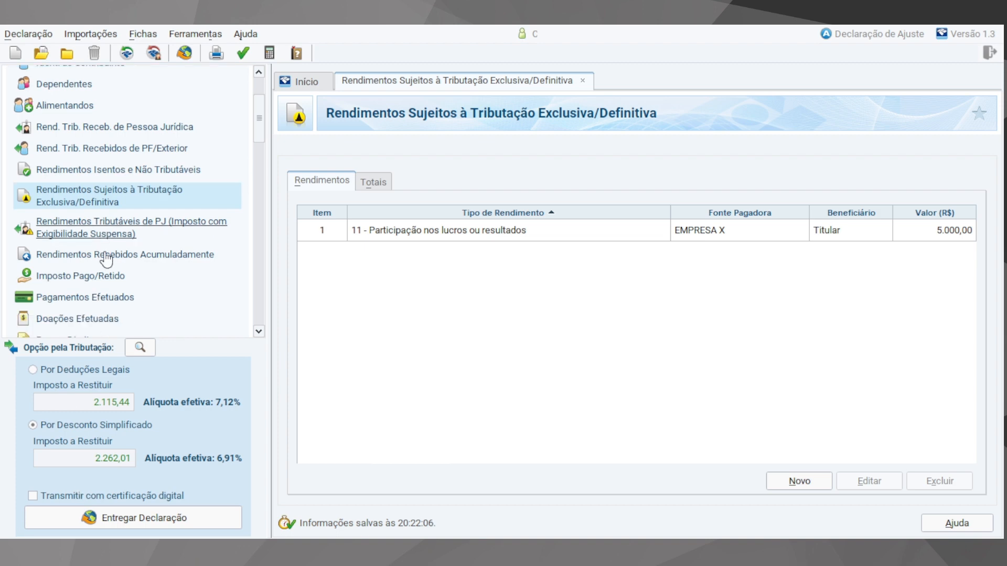
scroll(144, 286, down, 1)
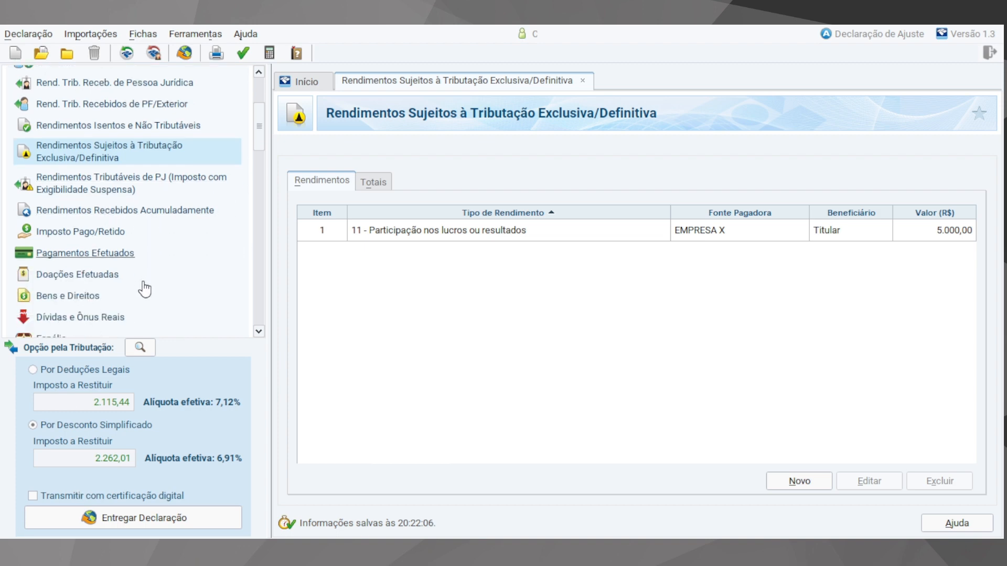
click(50, 257)
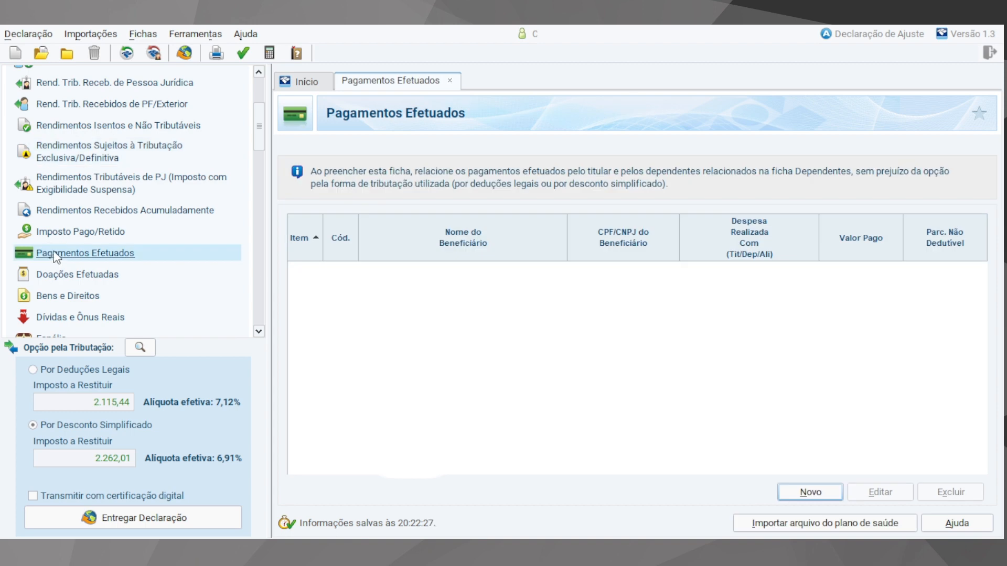
click(811, 493)
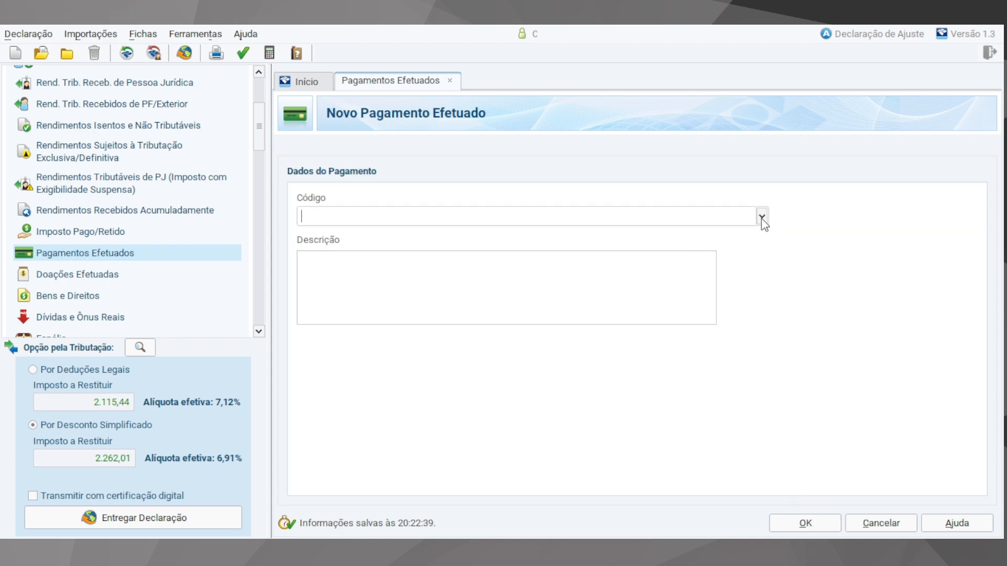
Step: Review the available payment codes and set the new payment's code to 10 - Médicos no Brasil
click(761, 217)
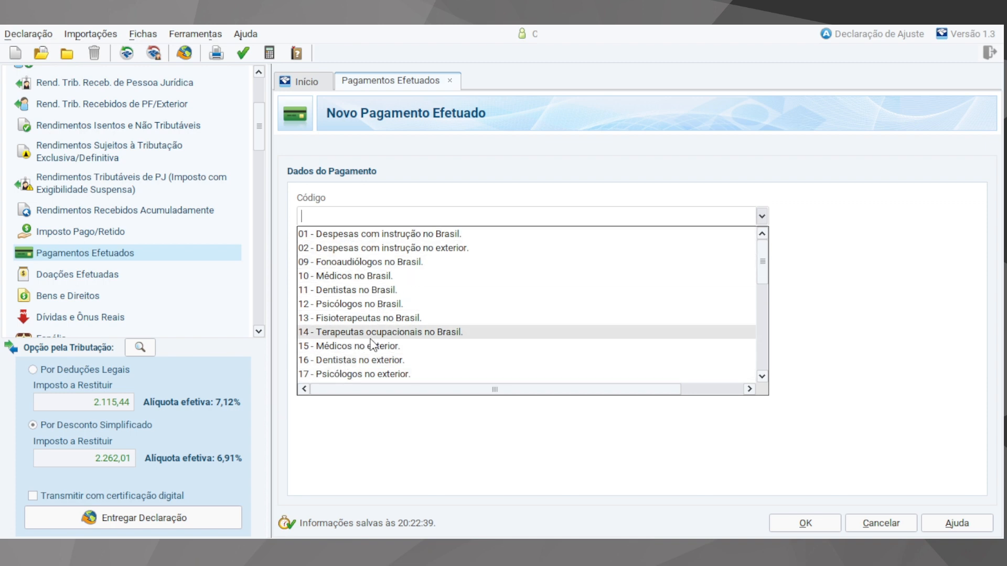
scroll(456, 318, down, 3)
scroll(456, 317, down, 1)
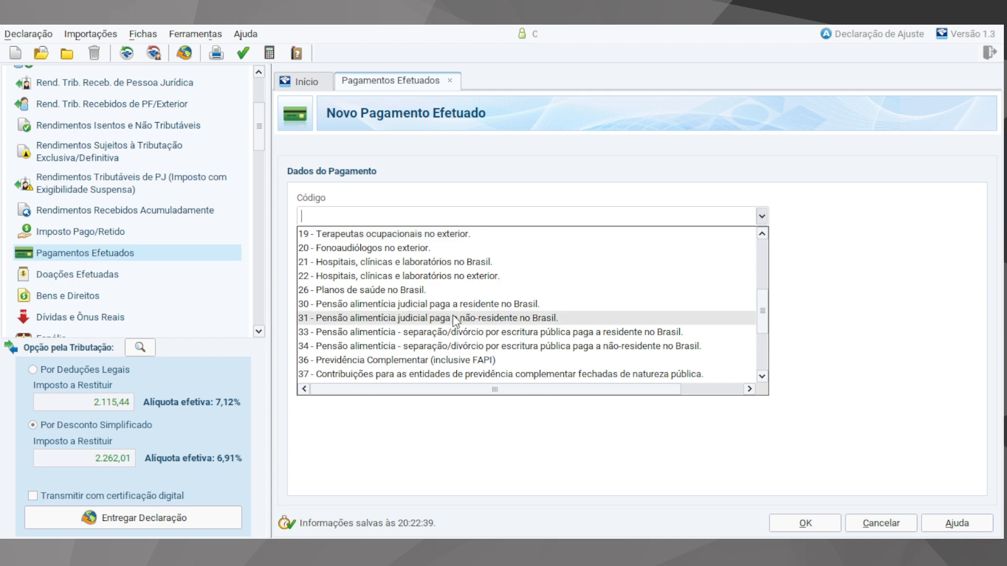
scroll(415, 328, down, 2)
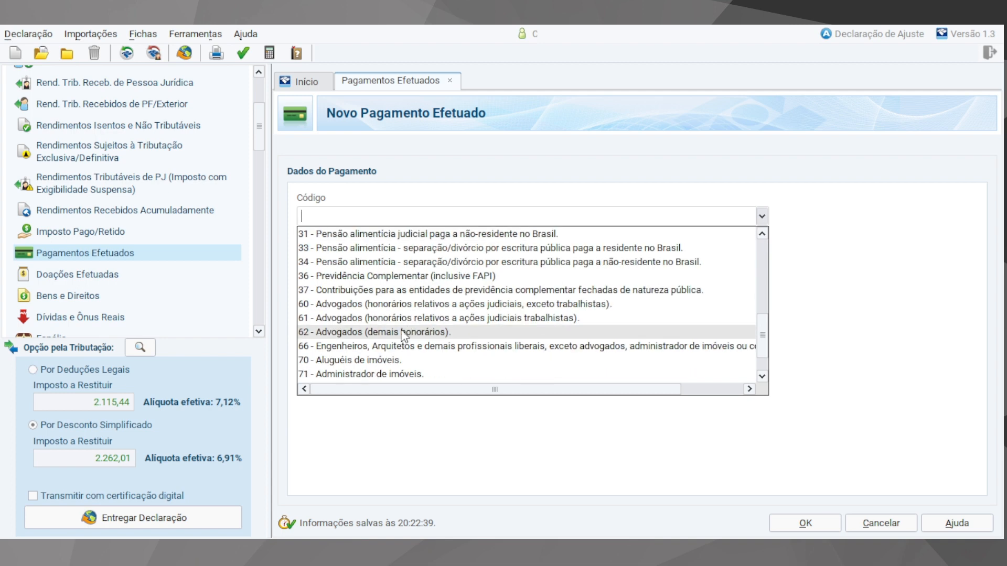
scroll(391, 343, up, 1)
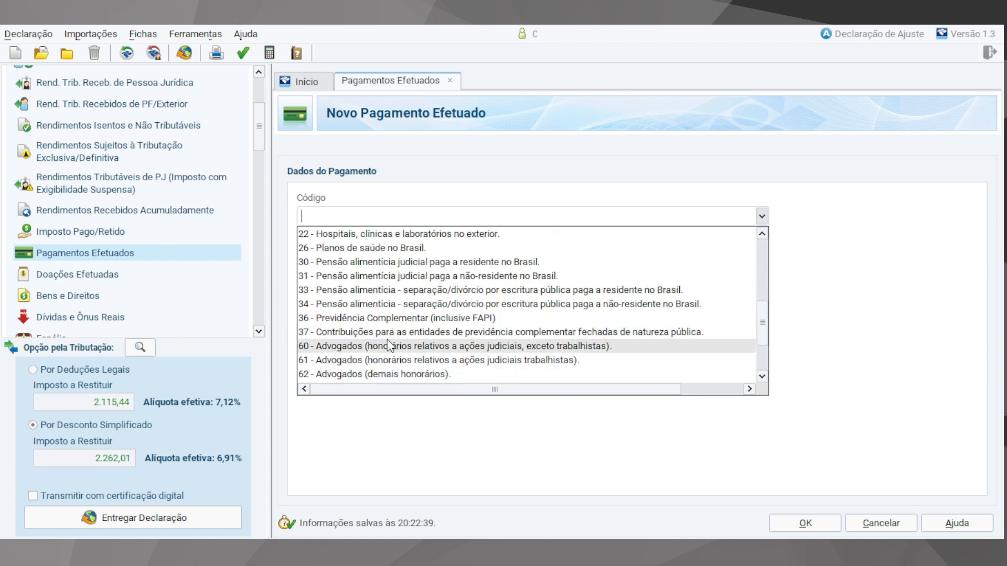
scroll(373, 341, up, 1)
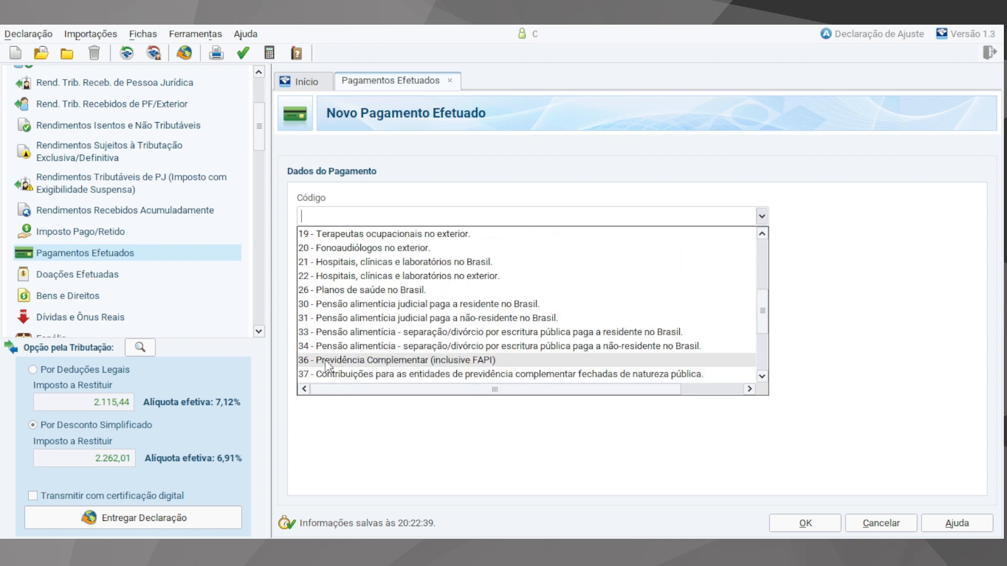
scroll(367, 348, up, 1)
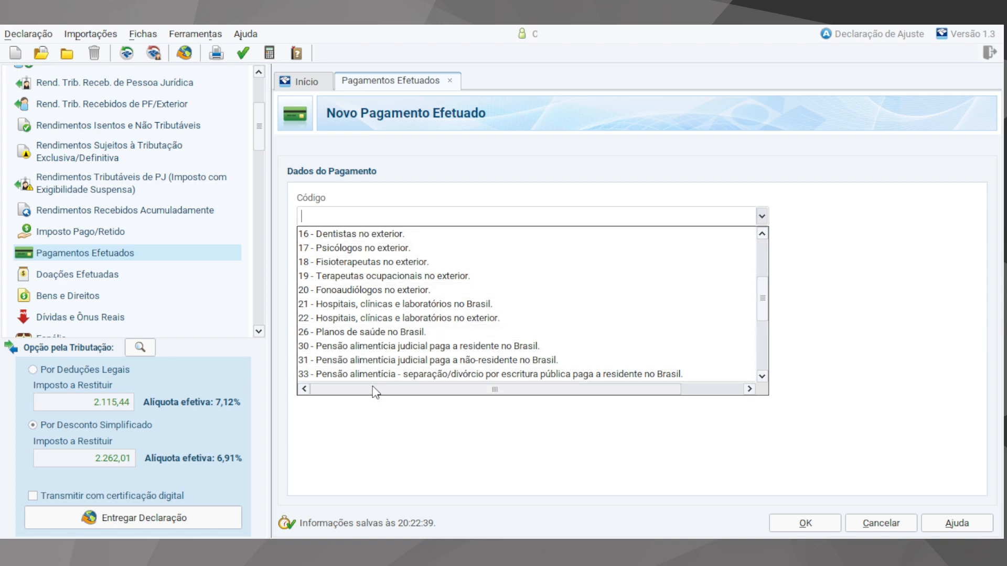
click(337, 234)
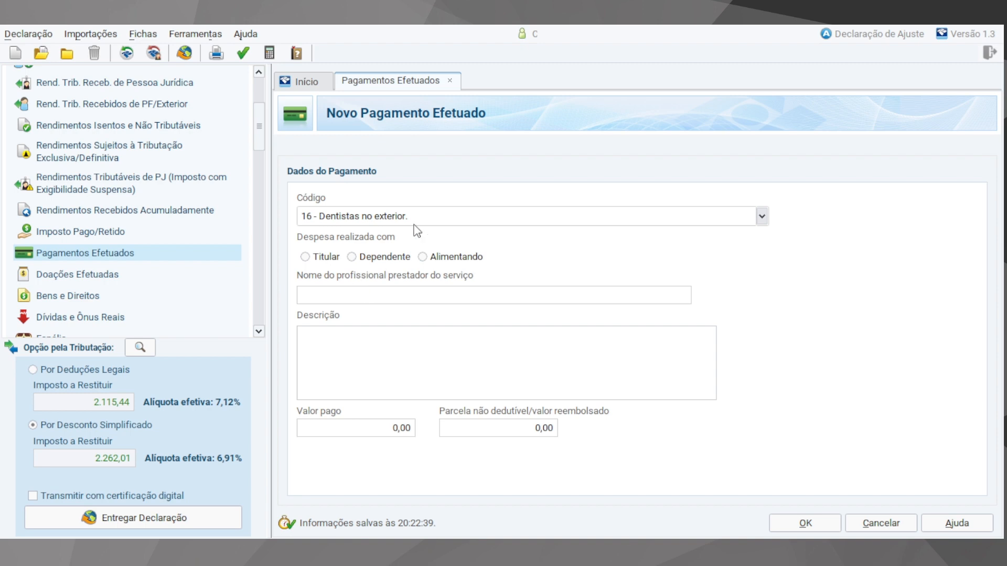
scroll(342, 358, up, 2)
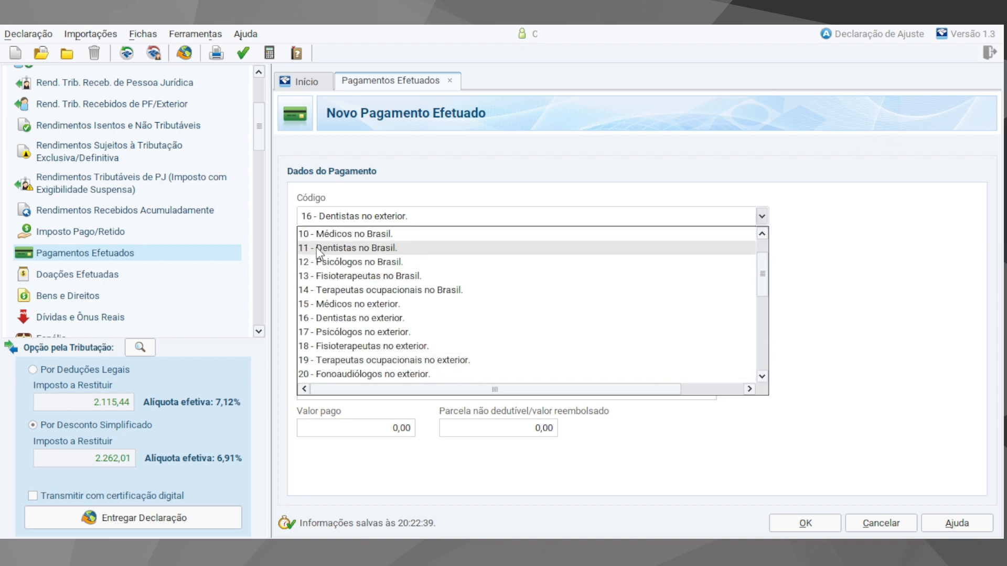
click(321, 234)
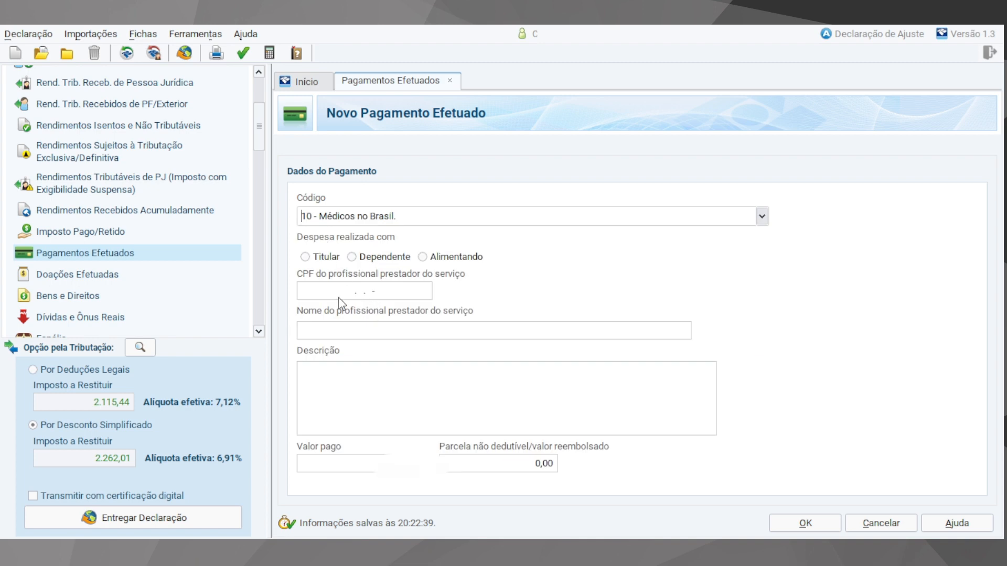
Step: Assign the medical expense to Titular and enter the professional's CPF and the provider name MEDICO
click(305, 257)
click(331, 290)
text(000.000.)
text(000-01)
click(393, 332)
text(MEDICO)
Step: Enter the description DESPESAS MEDICAS ANO 2022 and the paid value 1.000,00, and save the medical payment
key(Tab)
text(DESPESAS)
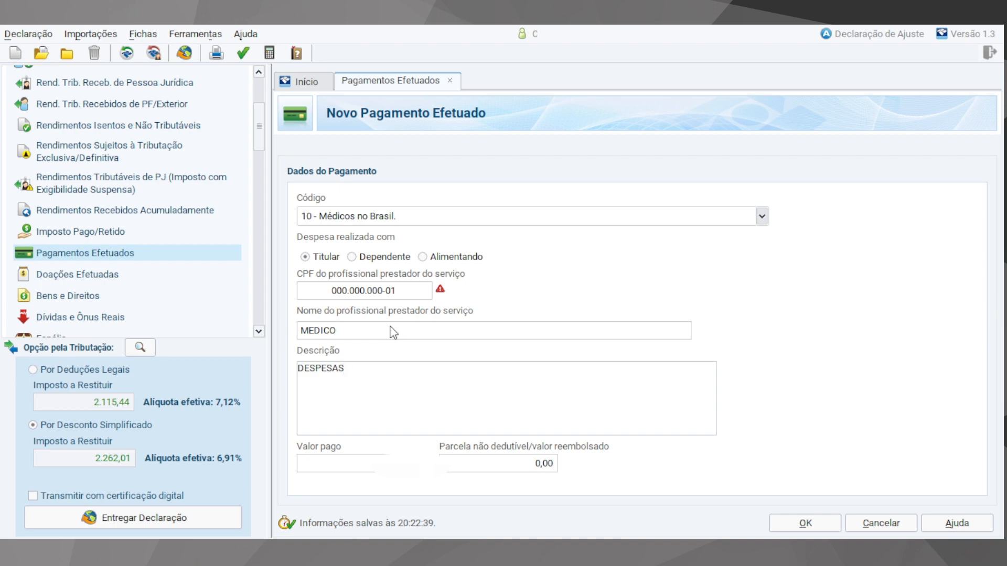
text(MEDICAS ANO 2022)
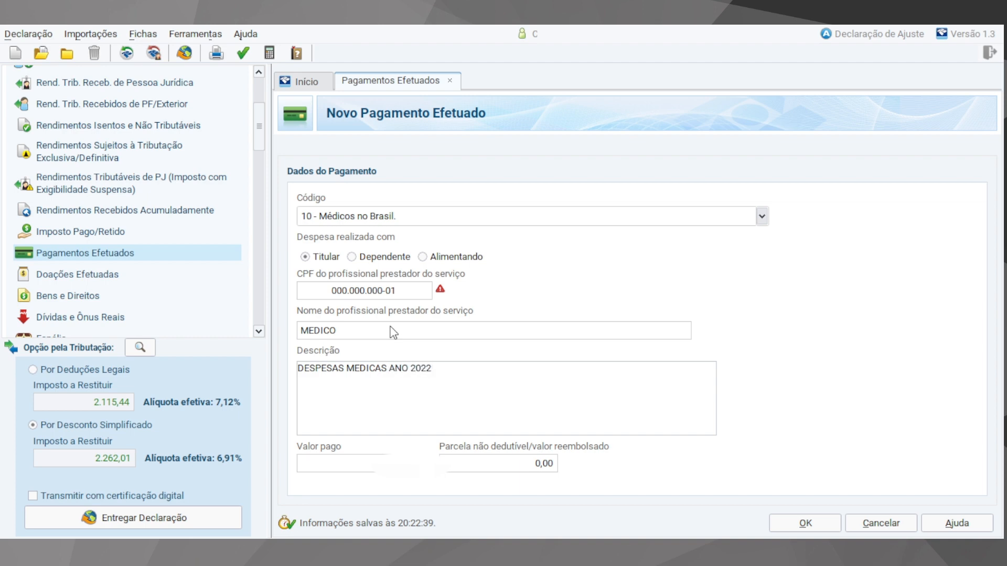
text( -)
key(BackSpace)
key(BackSpace)
key(Tab)
click(782, 524)
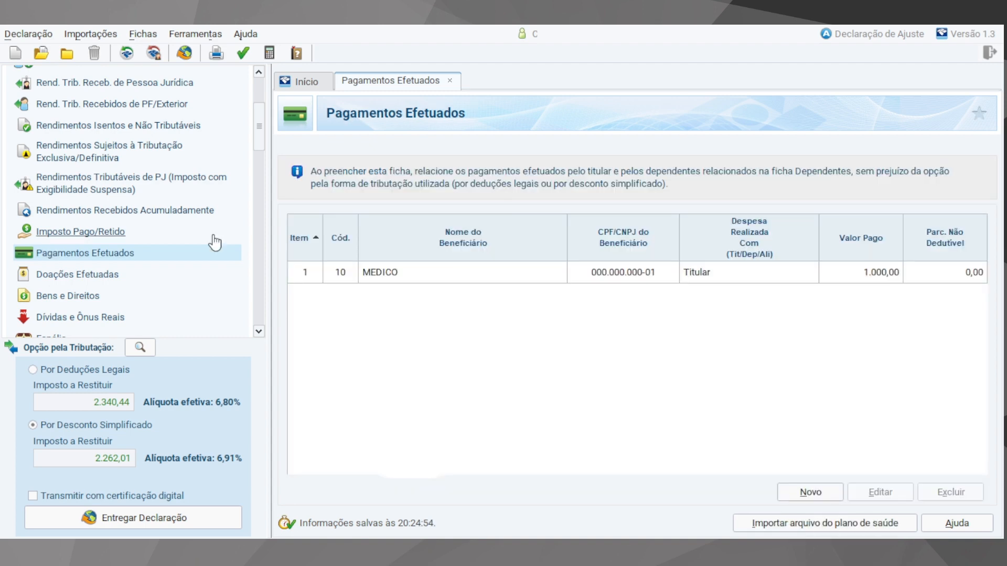
Step: Start a new payment record with the code 01 - Despesas com instrução no Brasil
click(813, 492)
click(762, 216)
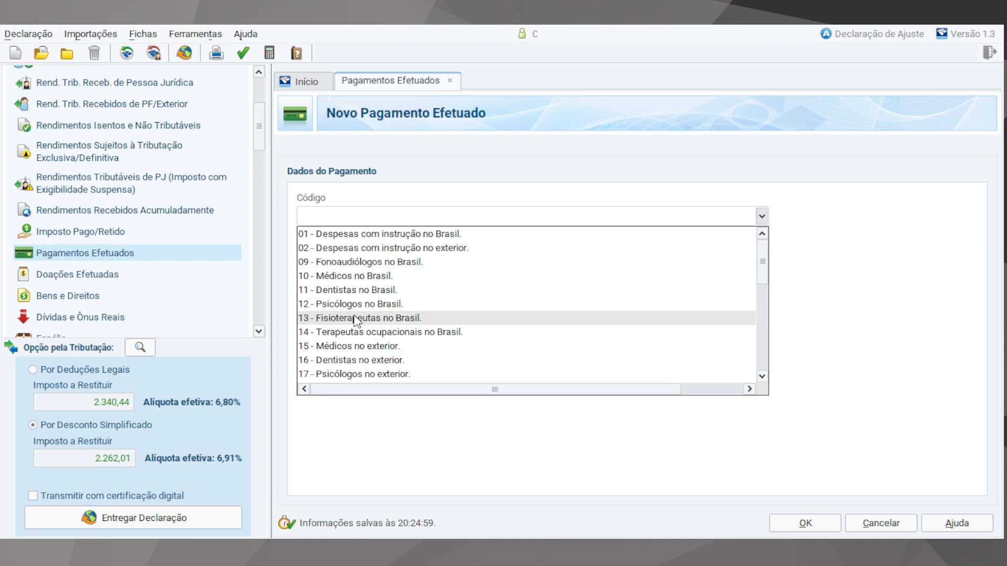
click(377, 235)
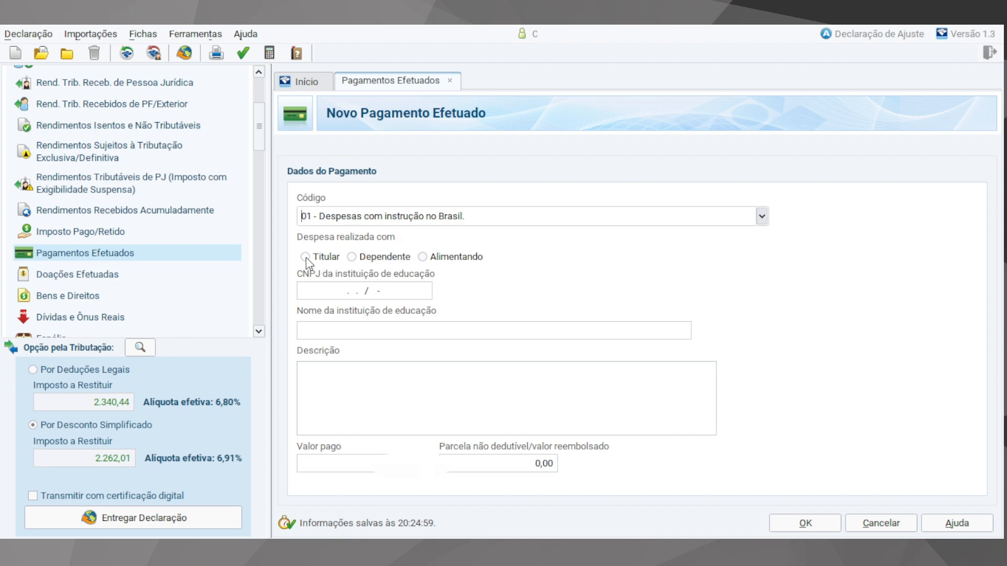
Step: Assign the education expense to the dependent FILHO 1 and enter the school's CNPJ and the institution name ESCOLA
click(353, 259)
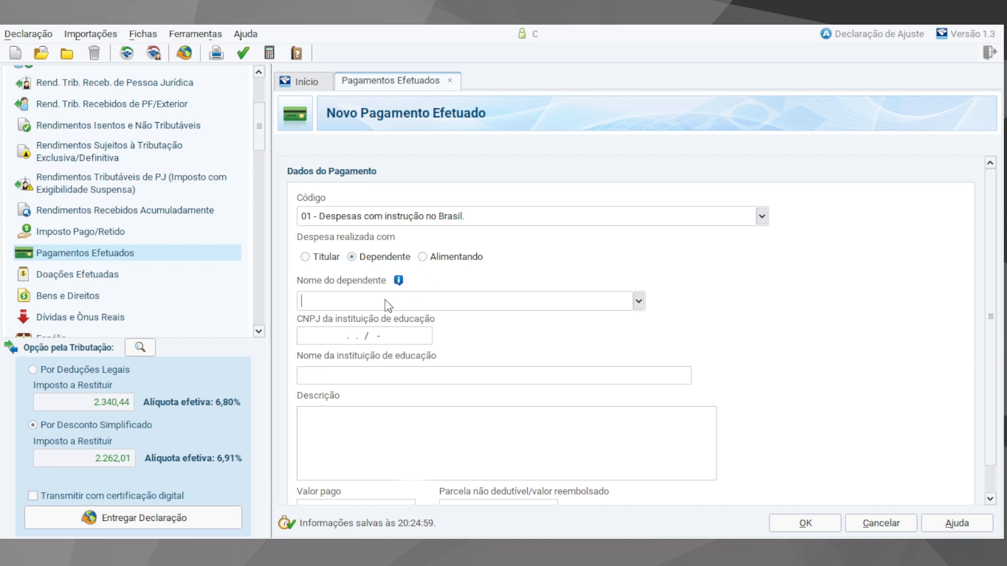
text(FILHO 1)
click(340, 340)
text(00)
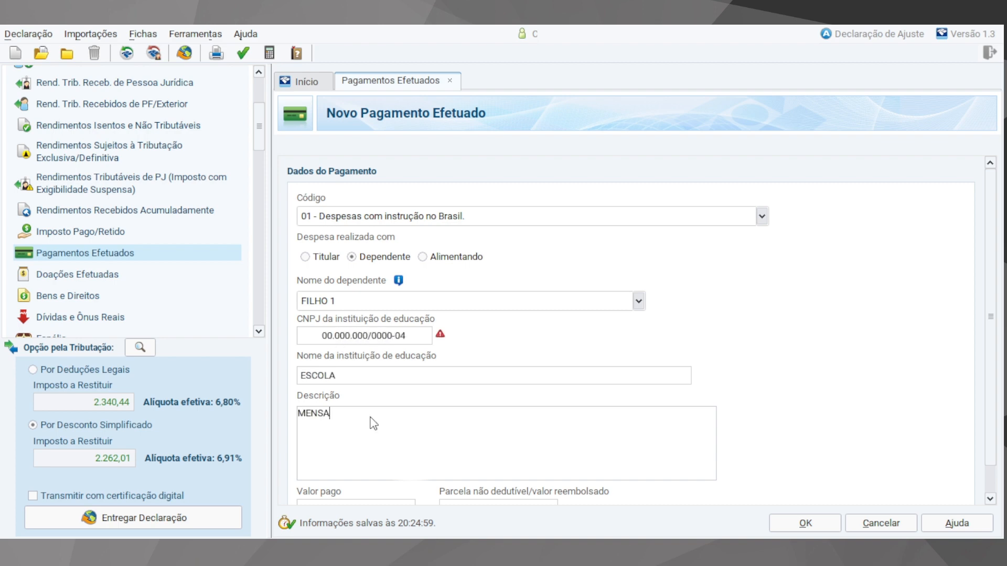
Step: Describe the payment as MENSALIDADES ESCOLARES COLEGIO TAL ANO LETIVO 2022, set the paid value to 5.000,00, and save it
text(LIDADES )
text(ESCOLARES COLEGIO TASL)
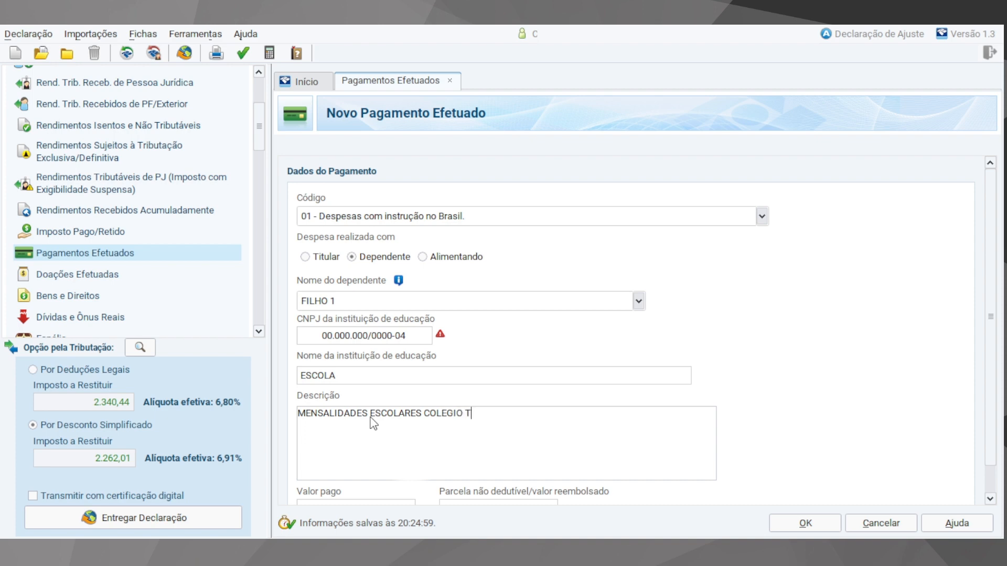
key(BackSpace)
key(BackSpace)
key(BackSpace)
text(L ANO LETIVO 2022)
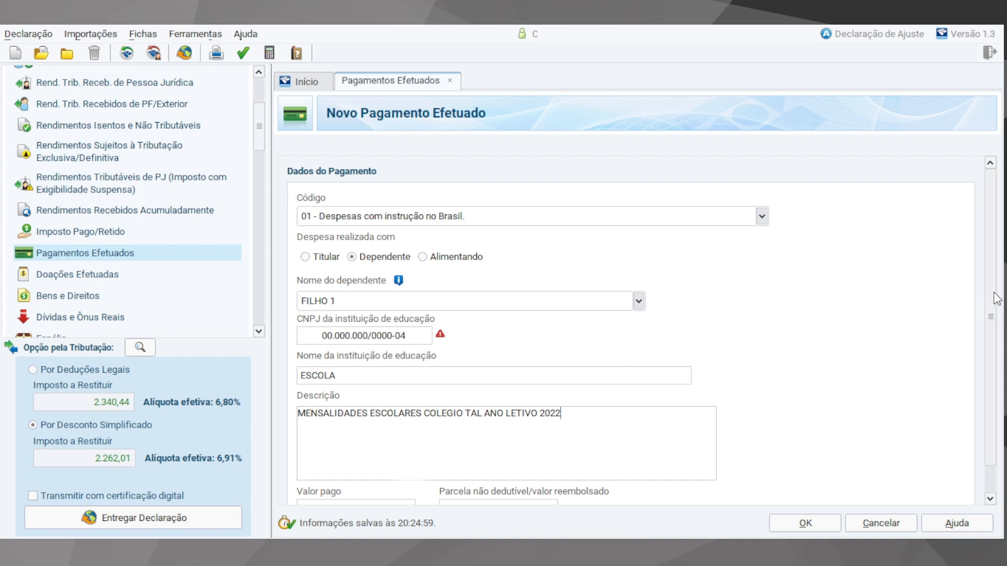
scroll(997, 299, down, 1)
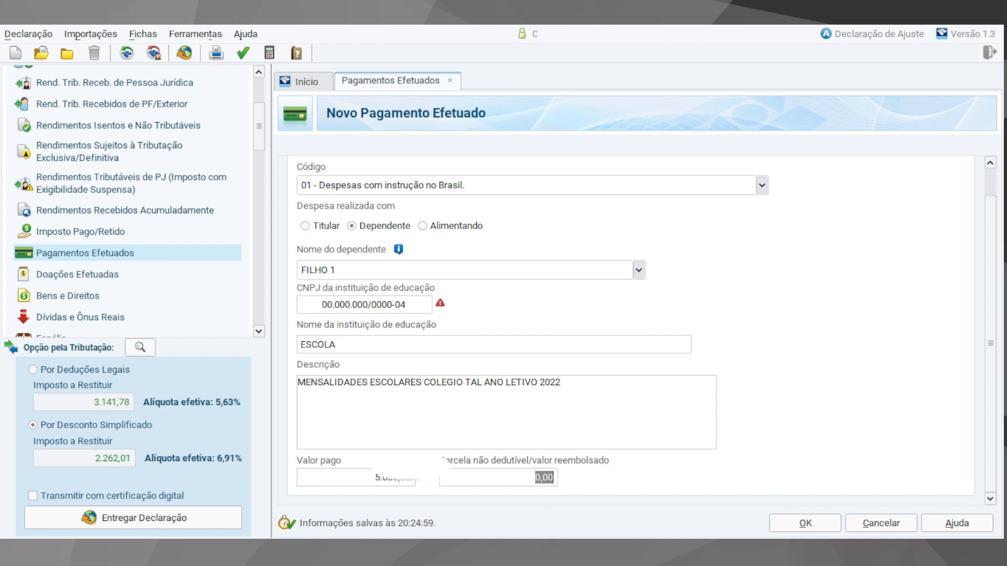
click(813, 523)
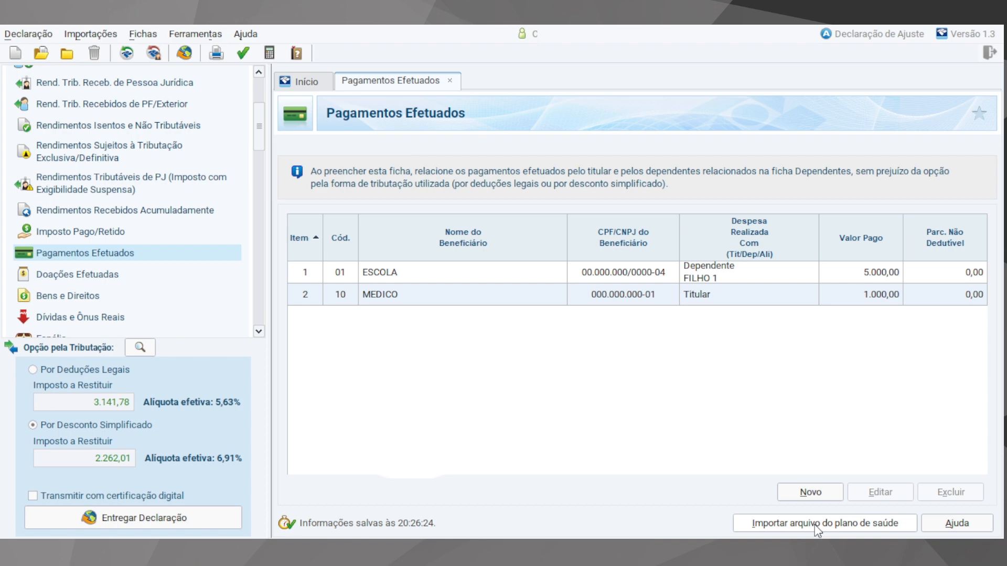
Step: Start another 01 - Despesas com instrução no Brasil payment for the dependent FILHO 2, with the school's CNPJ and the name ESCOLA
click(814, 496)
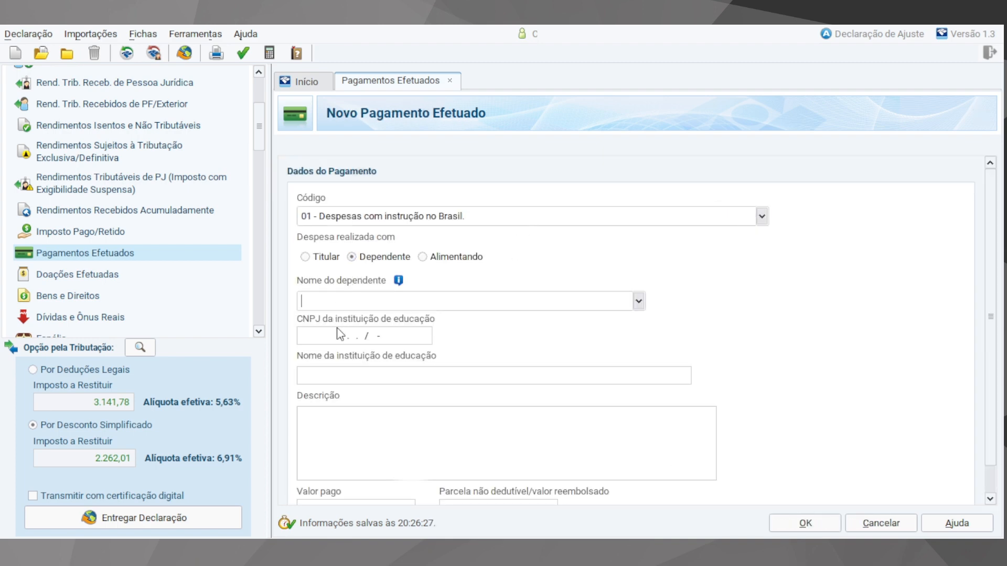
click(344, 302)
click(355, 335)
click(348, 338)
text(00.000.000/0000-04)
key(Tab)
text(ESCOLA)
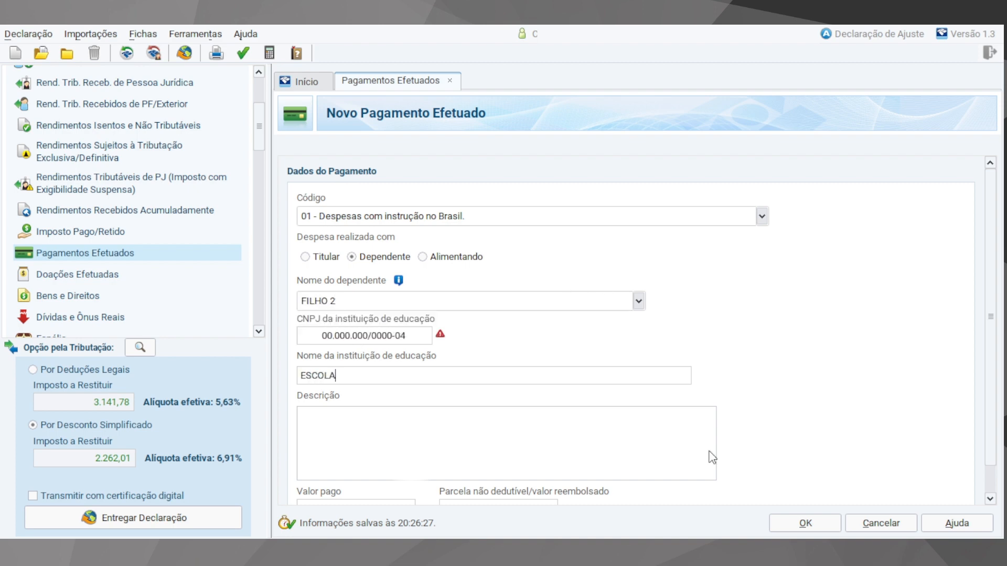
Step: Describe the payment as MENSALIDADES ESCOLARES COLEGIO X ANO LETIVO 2022, set the paid value to 3.000,00, and save it
text(MENSALIDADES ESCOLARES )
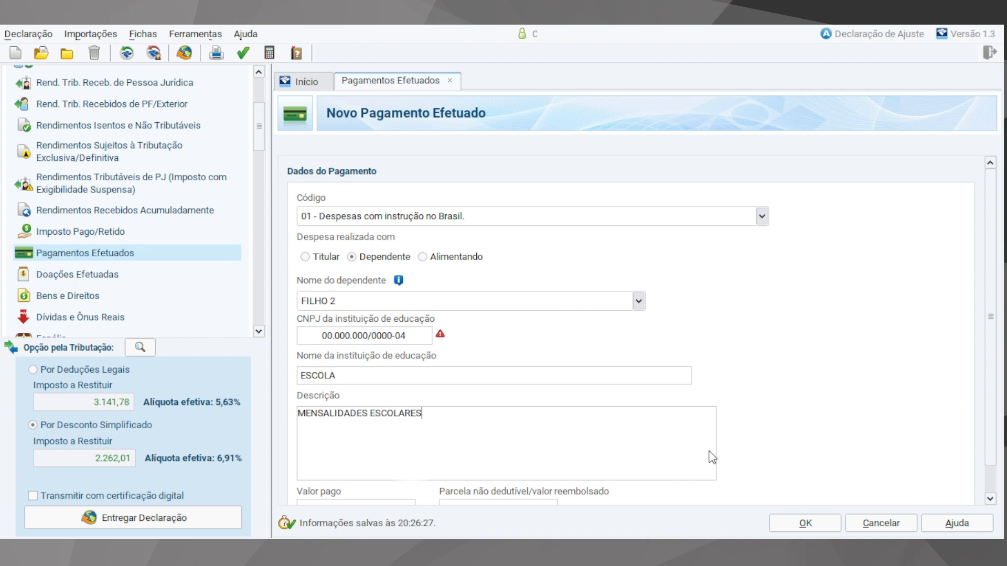
text(COLEGIO X ANO LETIVO 2022)
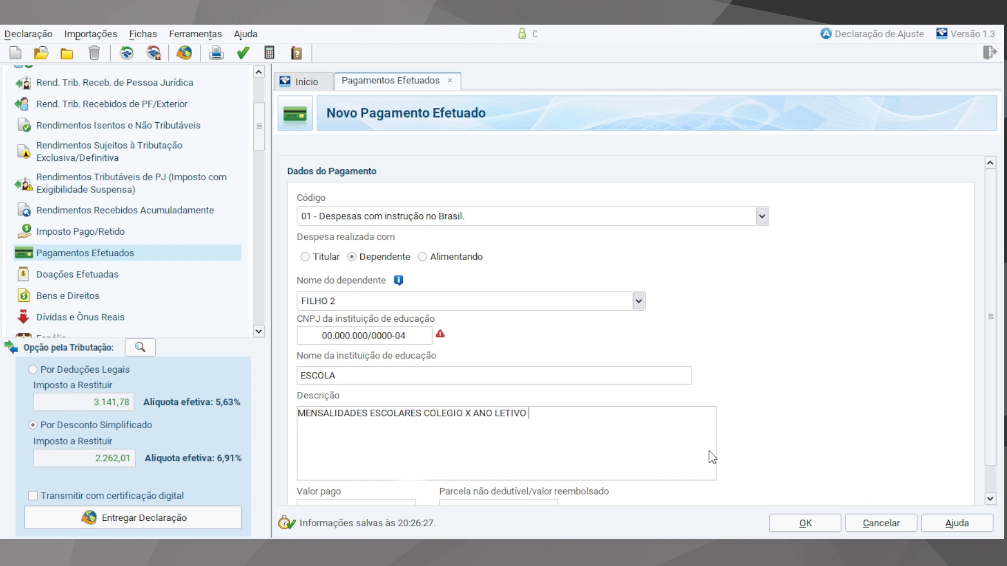
key(Tab)
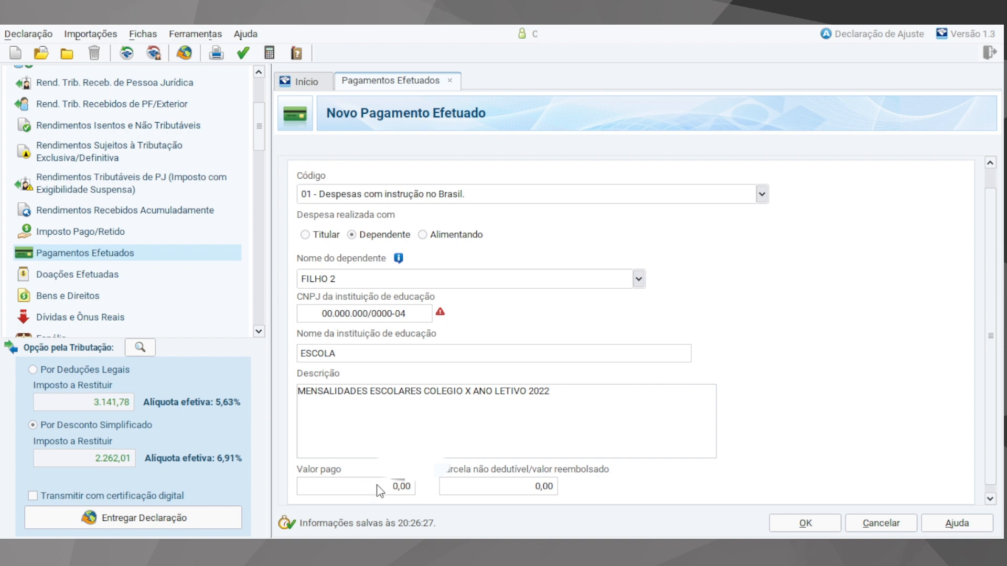
text(300)
click(828, 523)
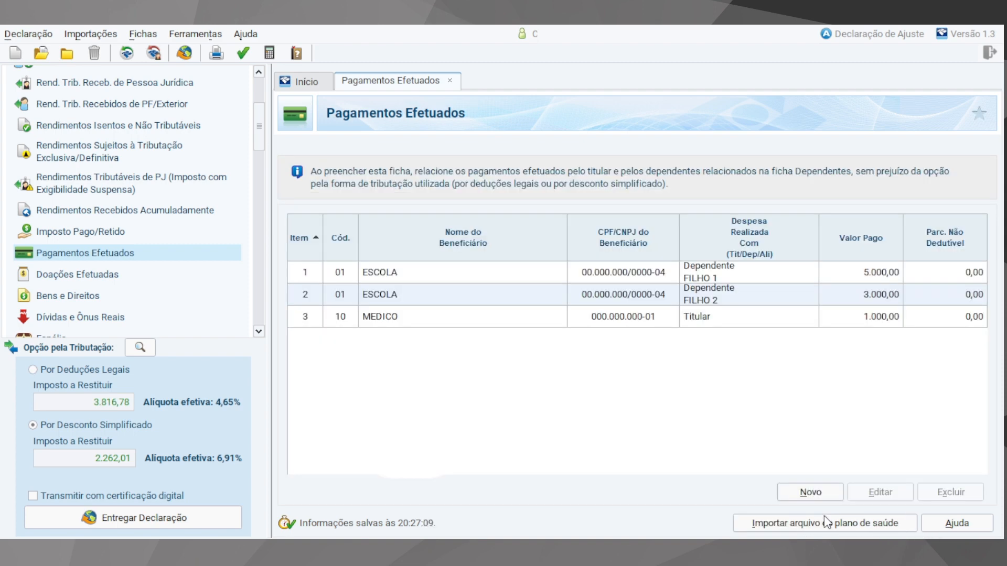
Step: Go through the payment codes in another new payment record, past 26 - Planos de saúde no Brasil, and cancel the entry
click(798, 490)
click(762, 216)
scroll(434, 294, down, 5)
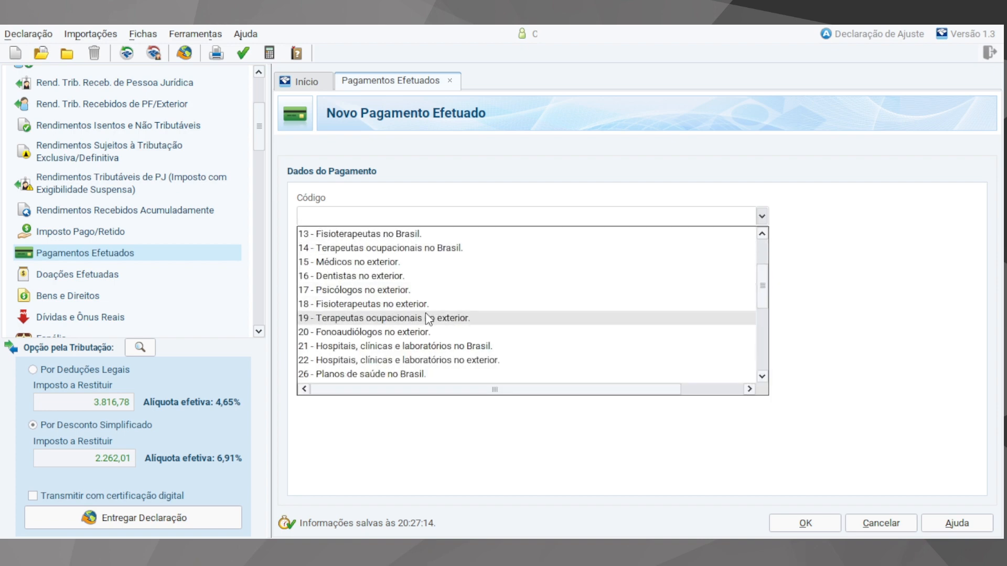
scroll(422, 320, down, 2)
click(525, 458)
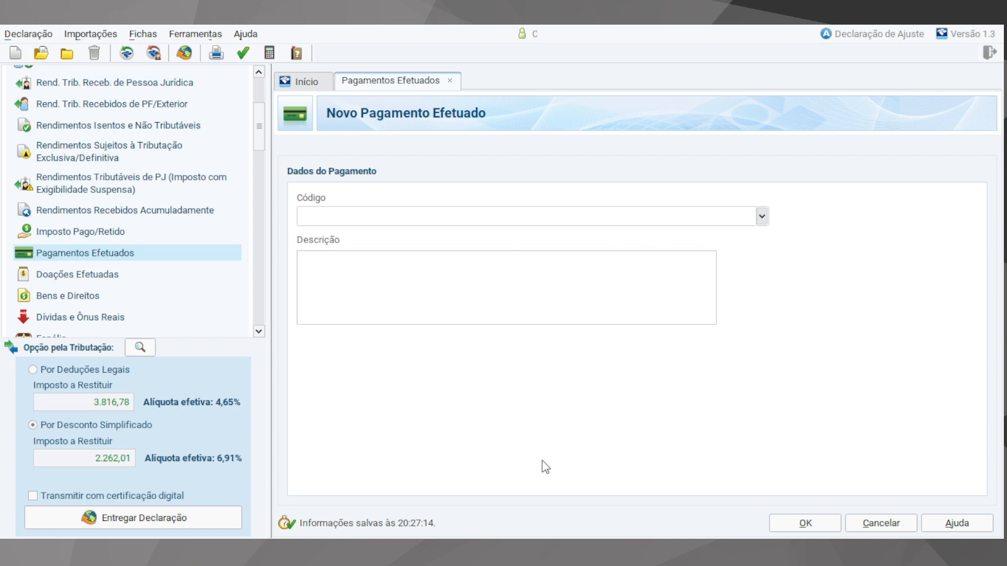
click(794, 523)
click(880, 523)
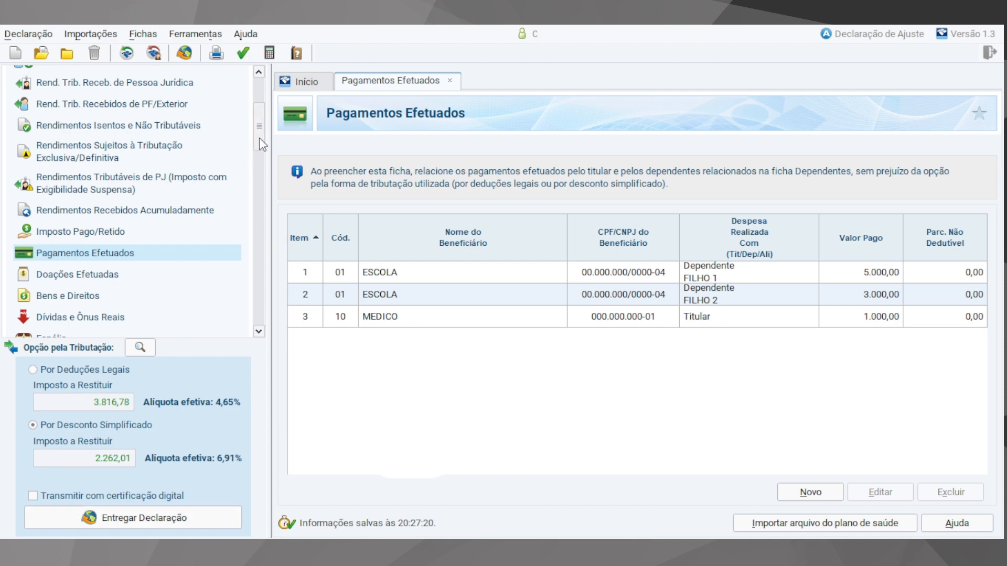
Step: Start a new Bens e Direitos record with group 06 - Depósito à Vista e Numerário and code 01 - Depósito em conta corrente ou conta pagamento
scroll(257, 148, down, 3)
click(63, 194)
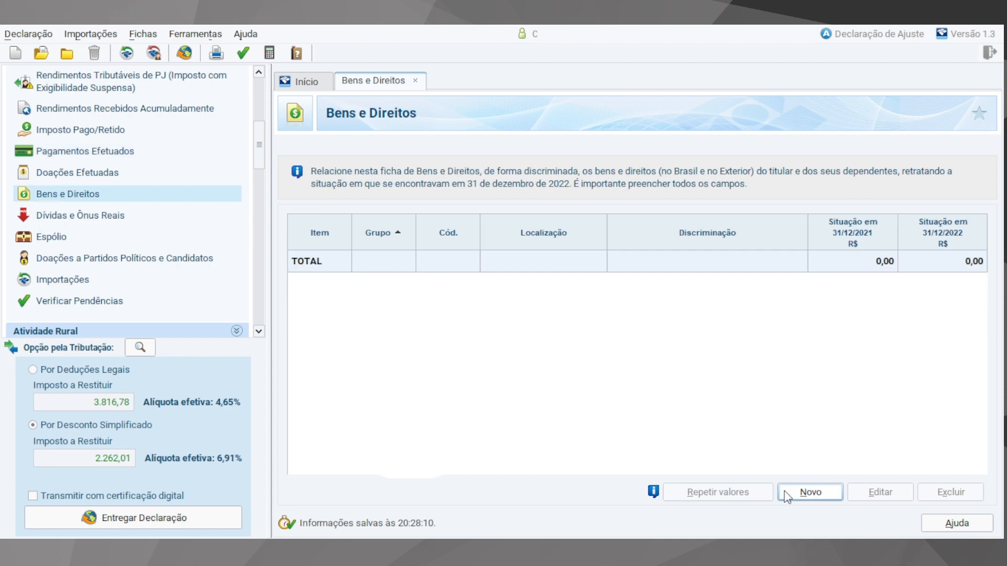
click(813, 492)
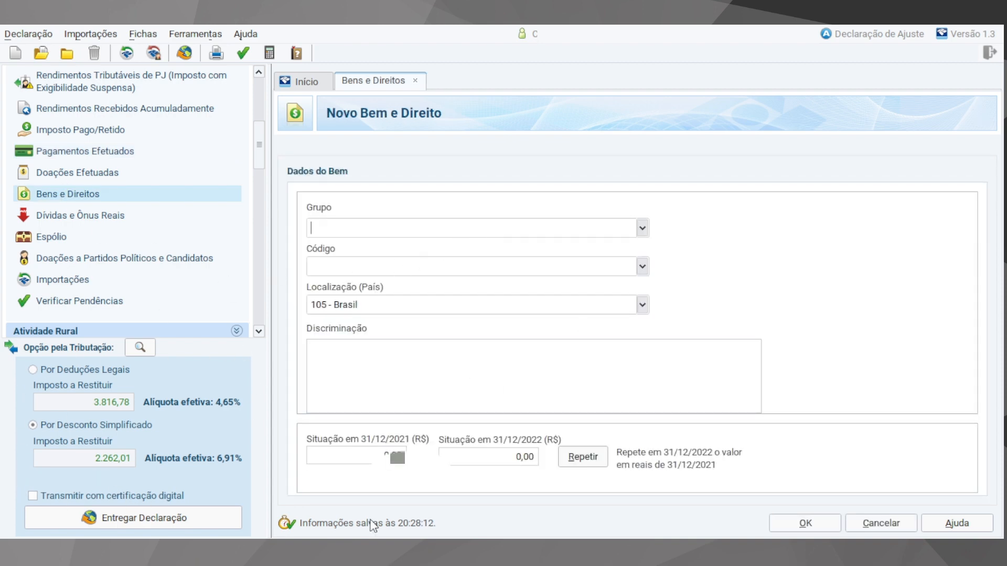
click(643, 229)
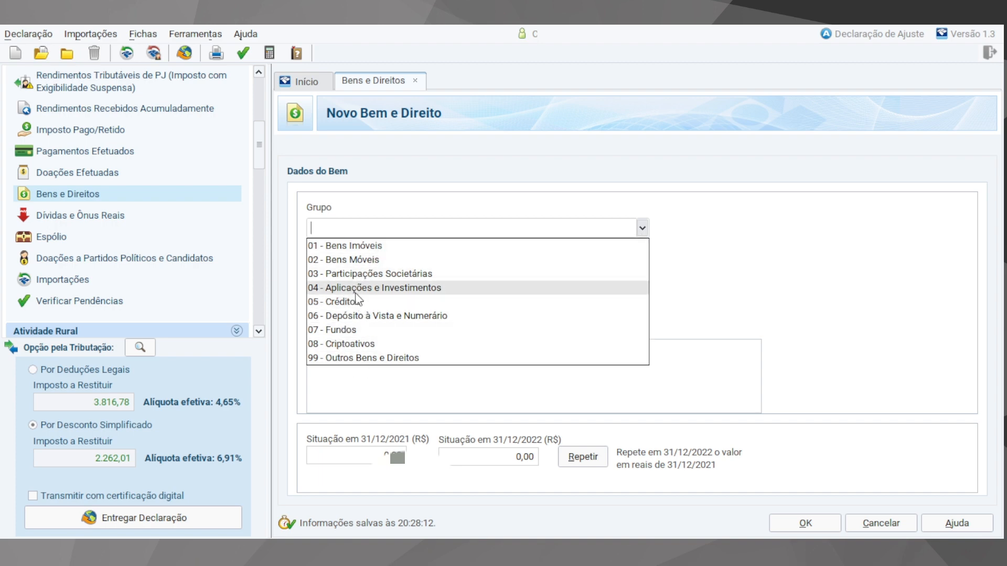
click(361, 316)
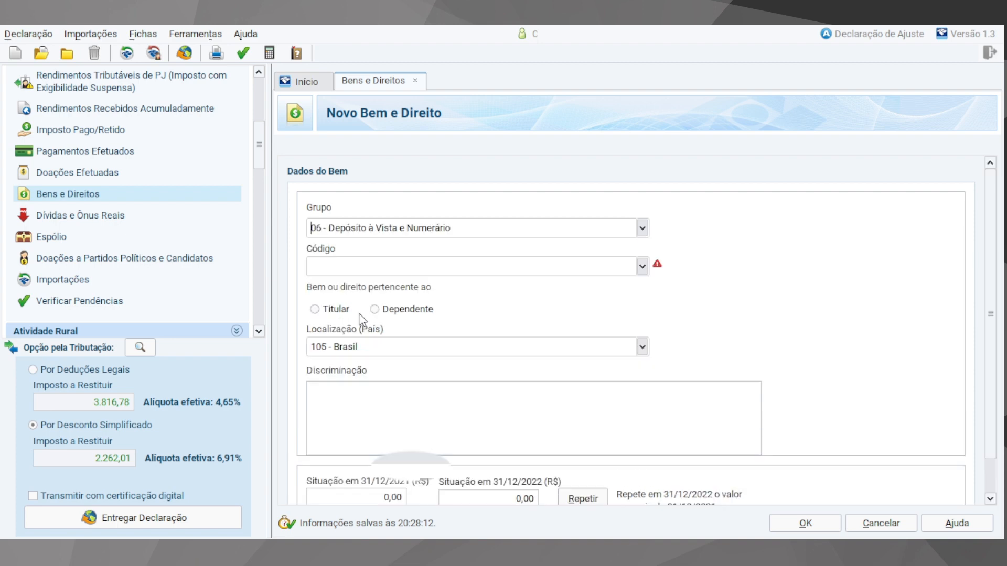
click(458, 265)
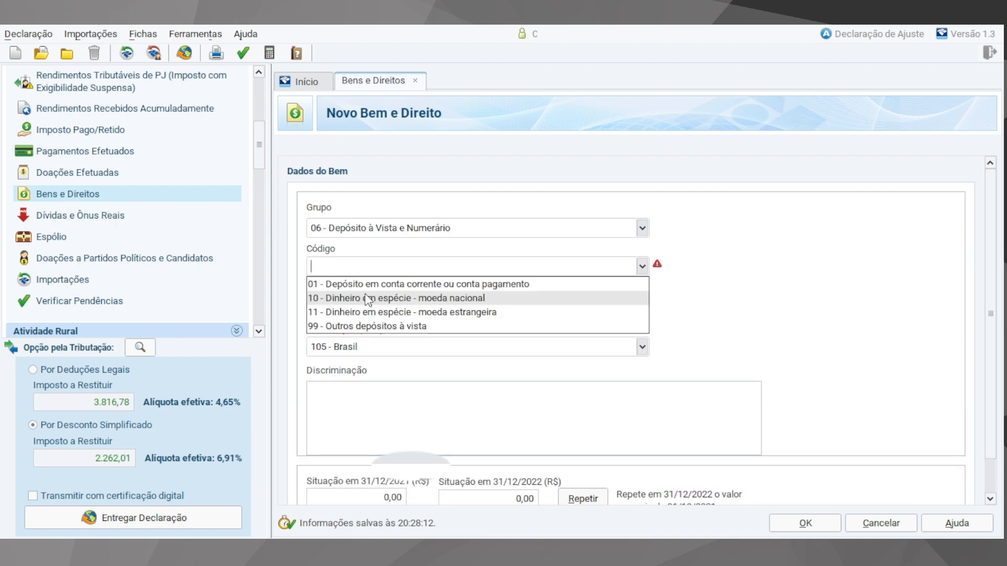
click(337, 284)
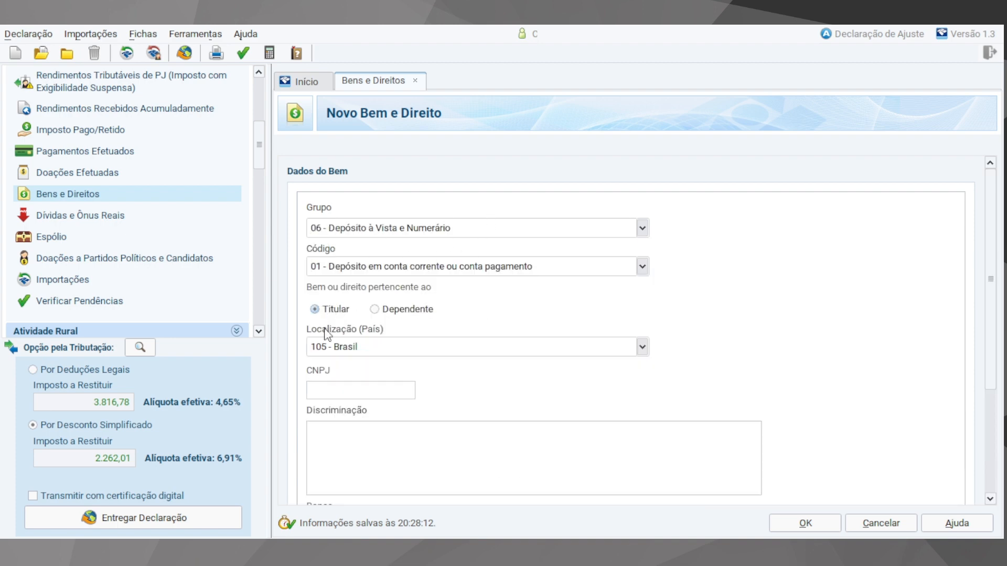
Step: Enter the bank's CNPJ and describe the asset as CONTA CORRENTE BANCO X AGENCIA Y CONTA TAL
click(353, 391)
text(000000000007)
click(368, 459)
scroll(835, 423, down, 6)
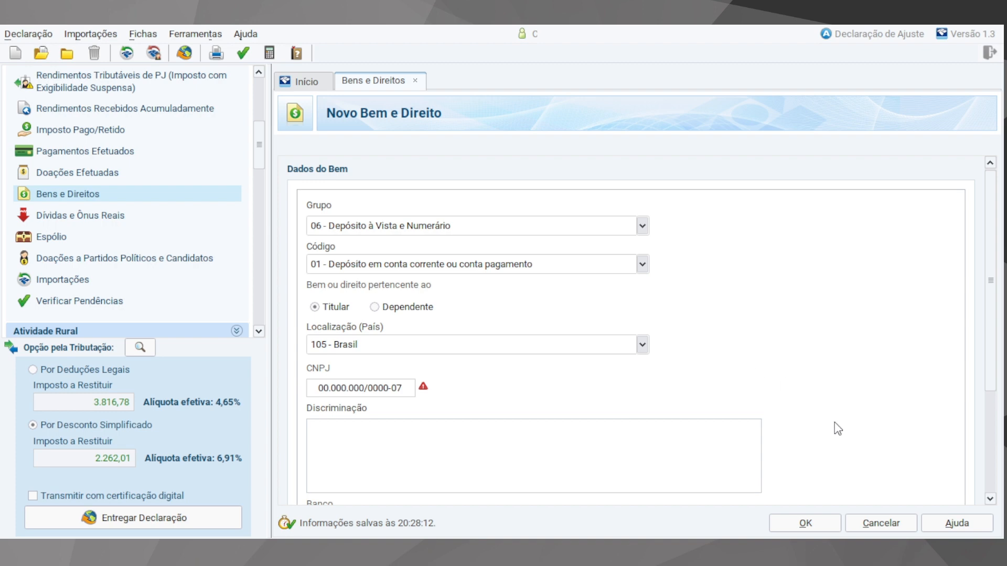
text(CONTA)
text( CORRENTE)
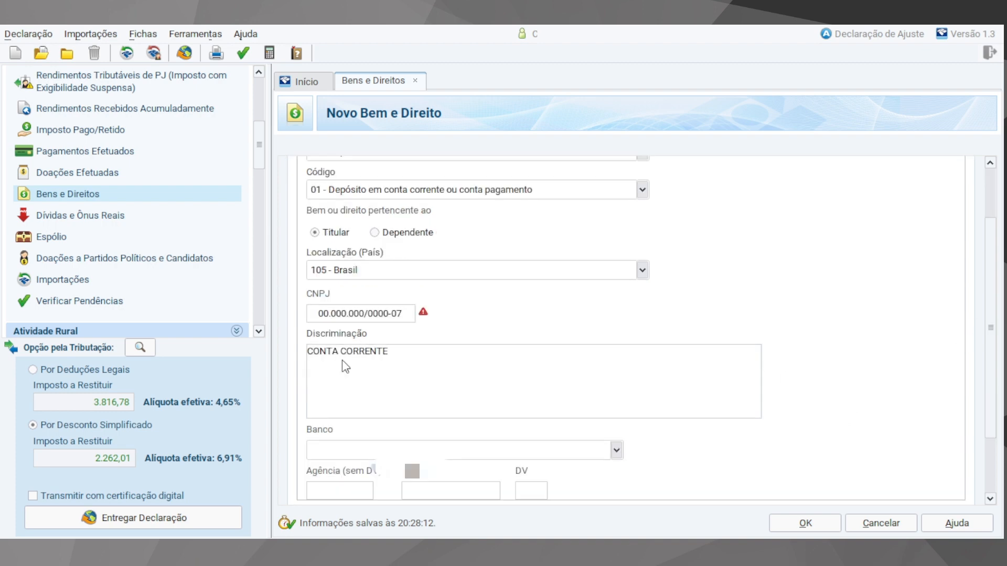
text( BANCO X AGENCIA Y CONTA TAL)
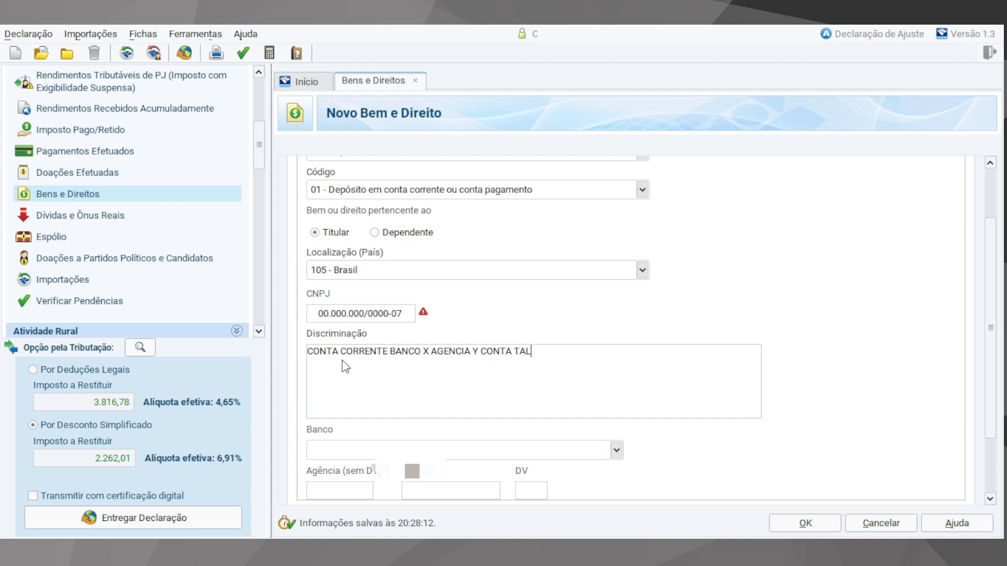
scroll(342, 360, down, 1)
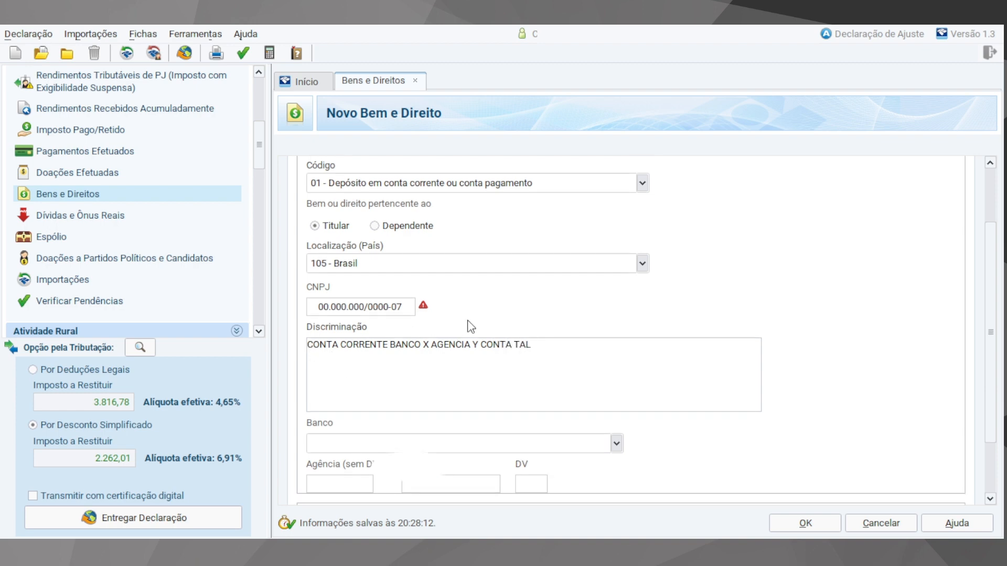
Step: Set the checking account's bank to 237 - BANCO BRADESCO S.A
click(340, 449)
click(617, 445)
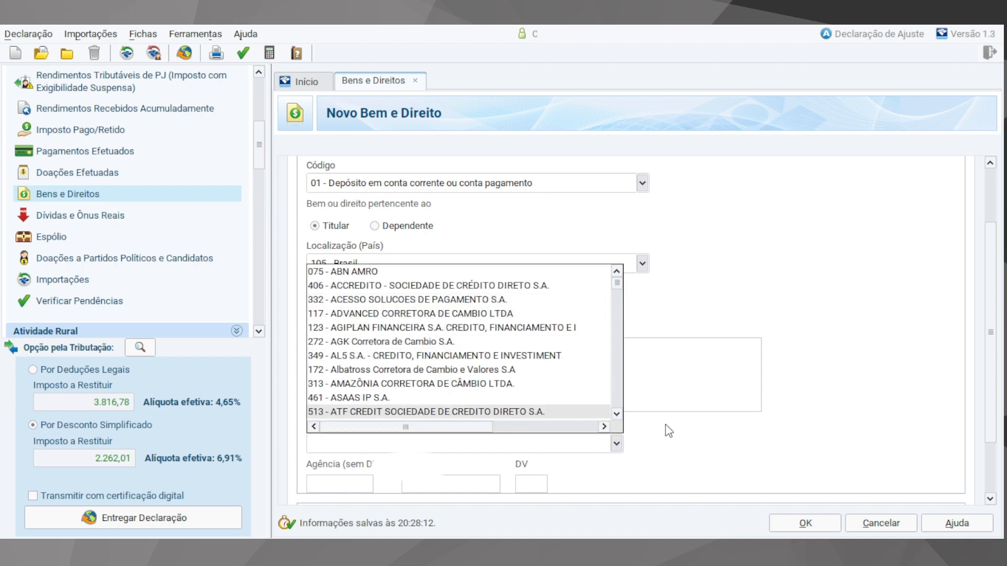
scroll(357, 389, down, 1)
scroll(358, 385, down, 12)
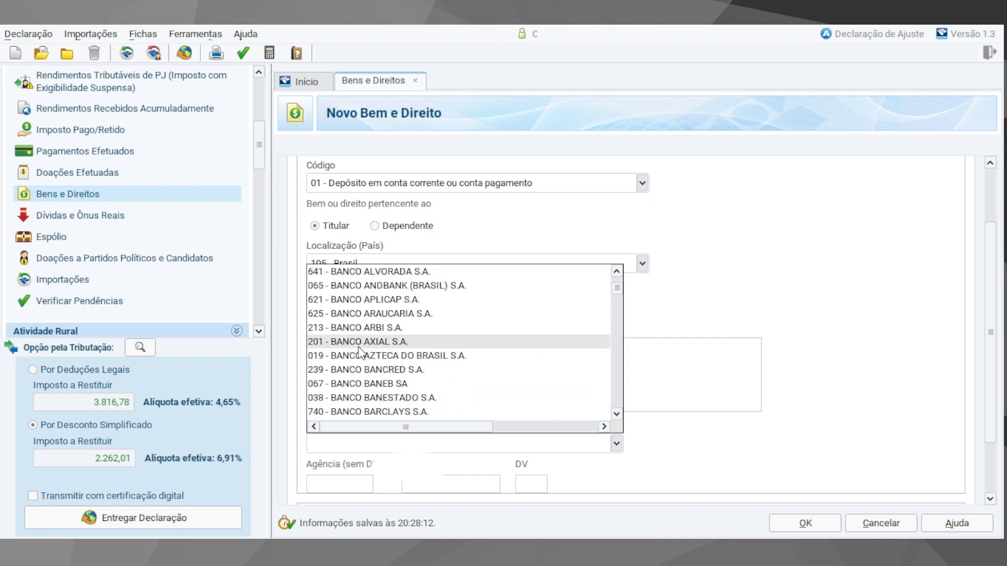
key(Escape)
text(237)
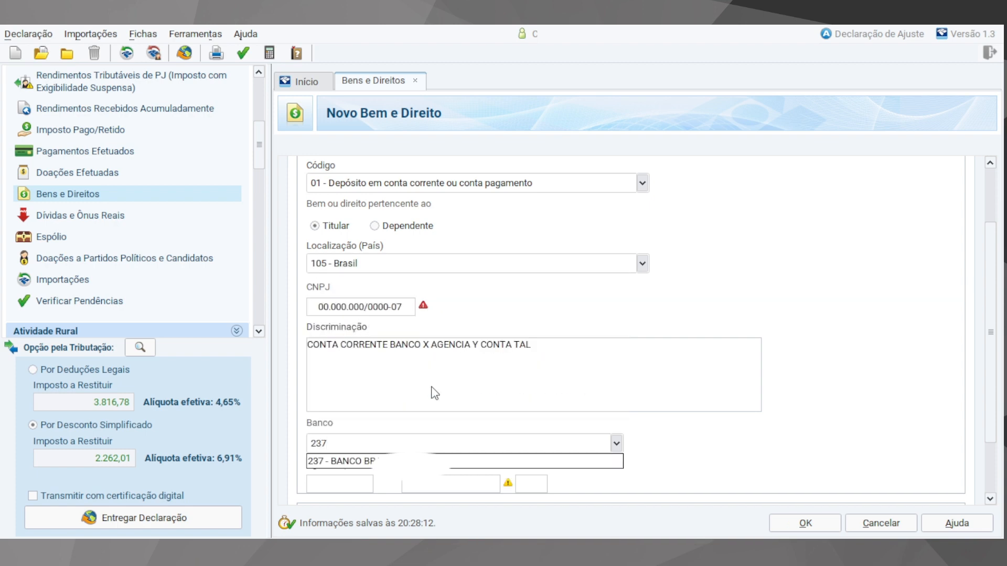
click(343, 461)
Step: Enter agency 0500, the account number and its check digit for the checking account, and save the asset
click(336, 484)
text(0500)
key(Tab)
text(12345)
key(Tab)
text(6)
scroll(335, 484, down, 1)
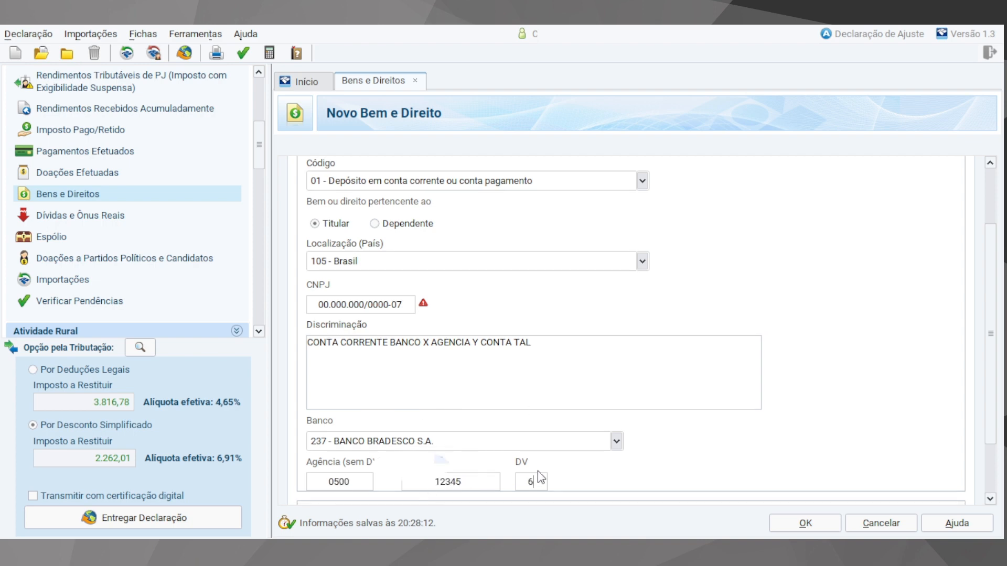
click(817, 524)
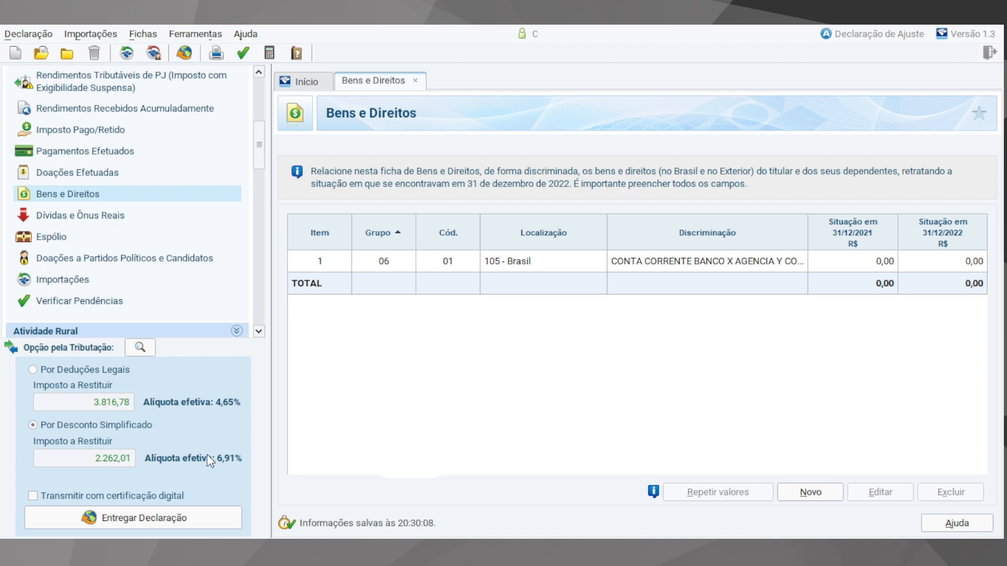
Step: Start another asset record with group 04 - Aplicações e Investimentos and code 01 - Depósito em conta poupança, belonging to the Titular
click(816, 492)
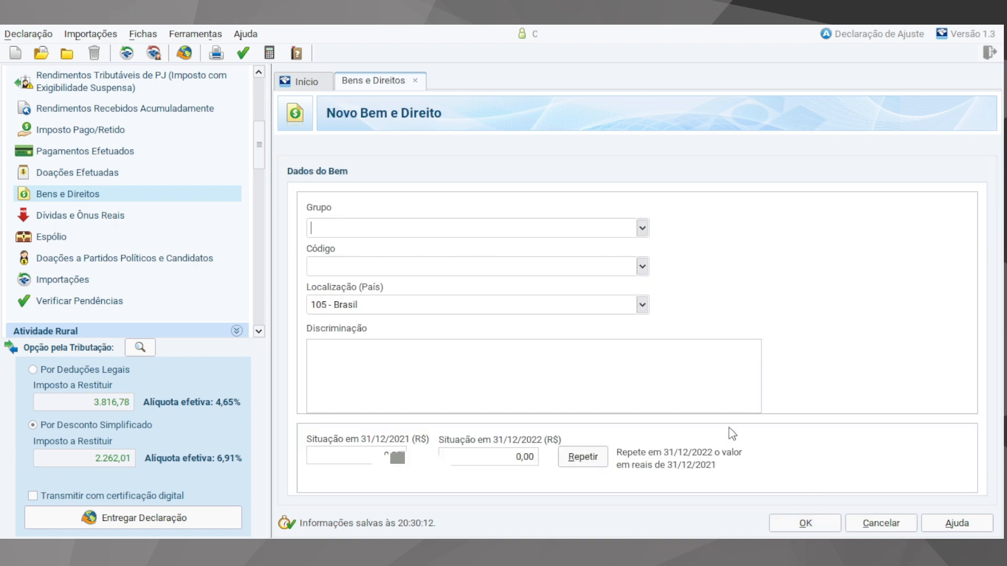
click(641, 230)
click(370, 290)
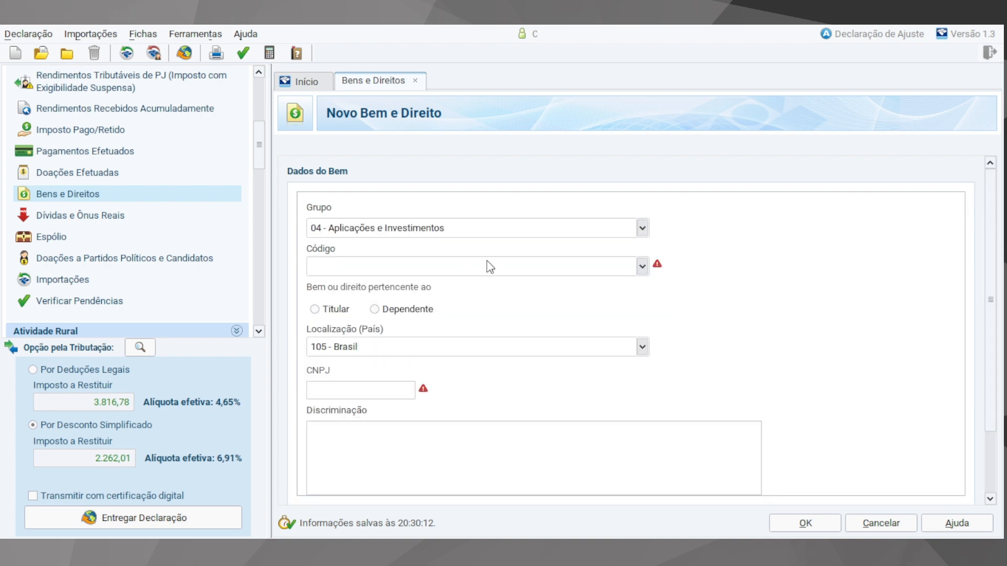
click(642, 266)
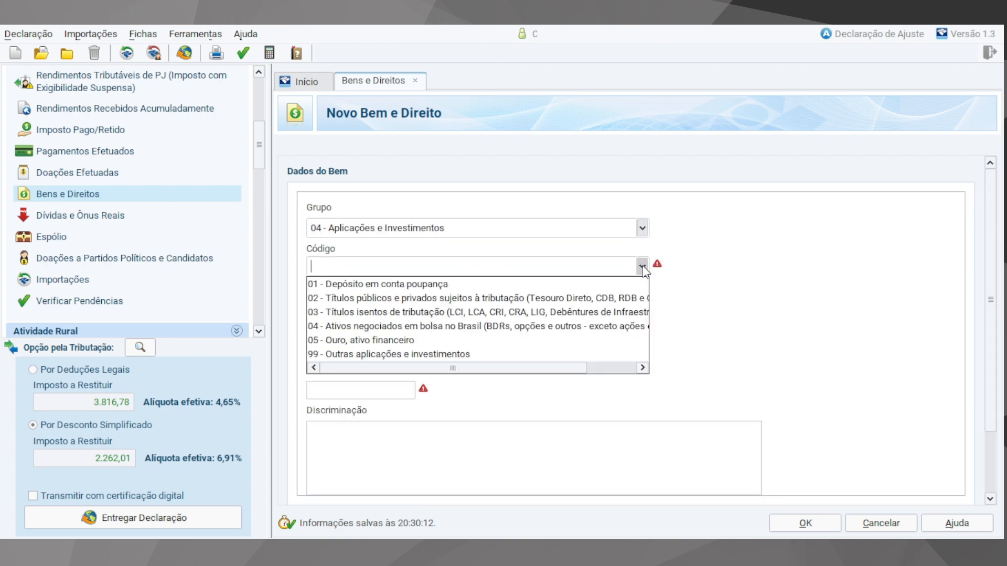
click(409, 284)
click(314, 309)
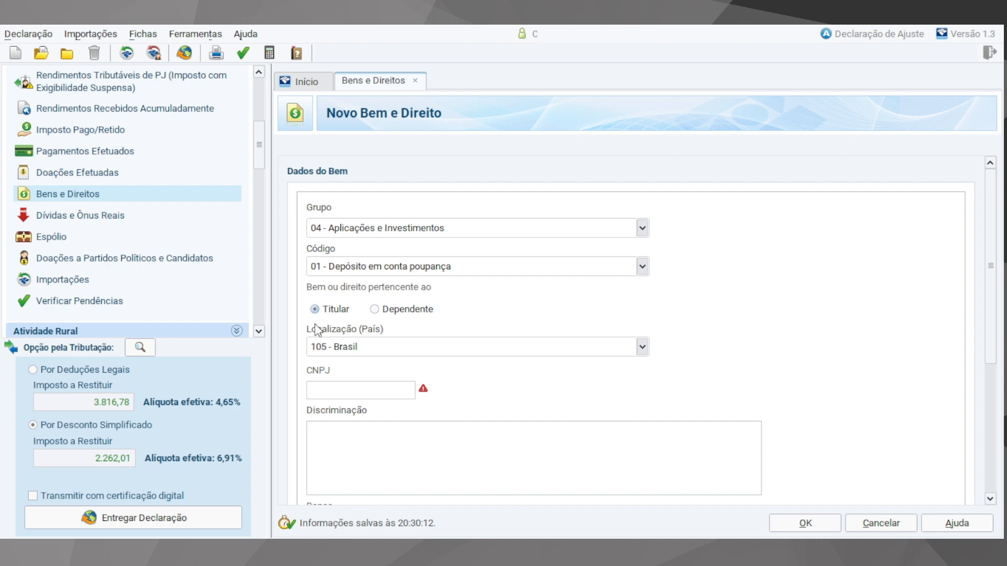
Step: Enter the bank's CNPJ and describe the asset as CONTA POUPANCA BANCO X AG Y CONTA TAL
click(370, 392)
text(00000000000007)
key(Tab)
text(CONTA POUPANCA BANCO X AG Y CONTA TAL)
scroll(682, 356, down, 1)
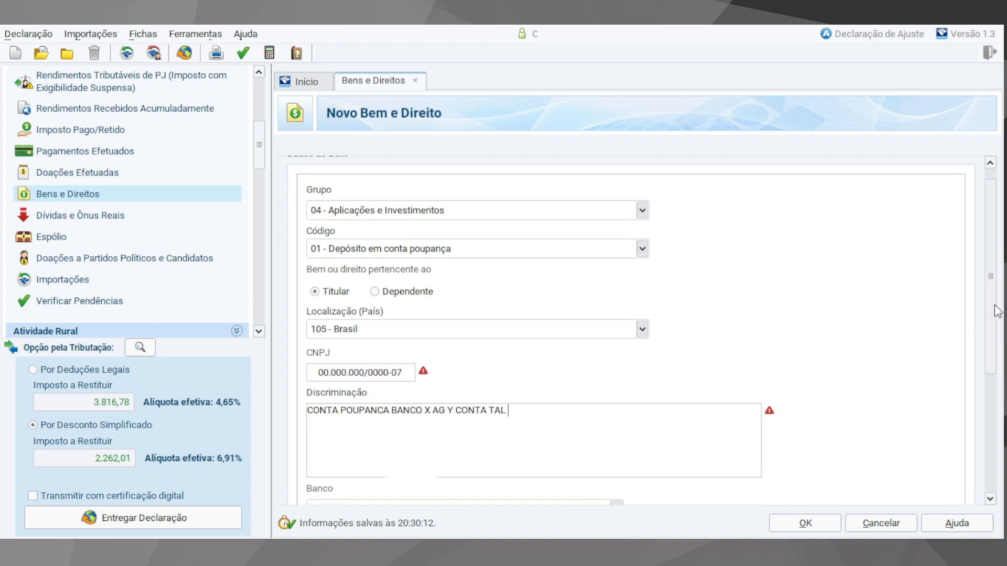
Step: Set the savings account's bank to 237 - BANCO BRADESCO S.A., with agency 0500, the account number and its check digit
scroll(996, 312, down, 8)
click(361, 369)
text(237)
click(361, 380)
text(0500)
key(Tab)
text(12345)
key(Tab)
text(6)
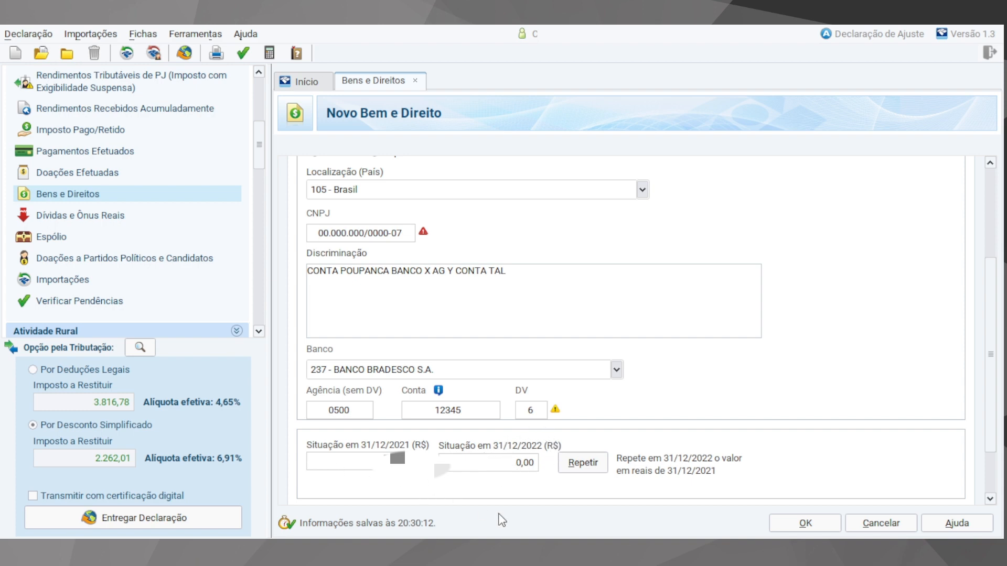
Step: Set the savings account's balance to 100,00 for 31/12/2021 and 150,00 for 31/12/2022
click(447, 468)
text(15000)
key(Tab)
scroll(497, 465, down, 2)
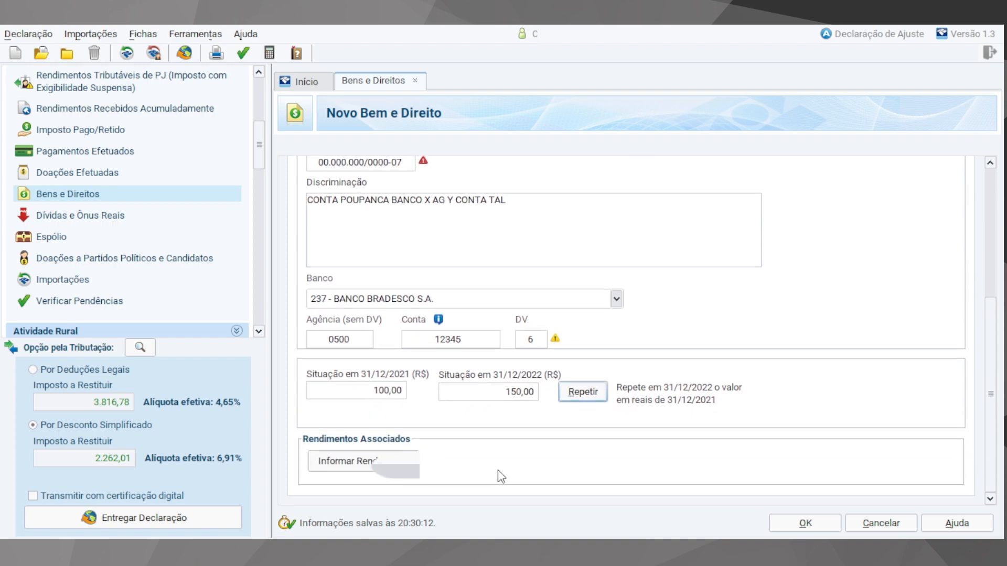
Step: Report the savings account's associated income with BANCO X as the paying source and a value of 10,00, and save it
click(381, 467)
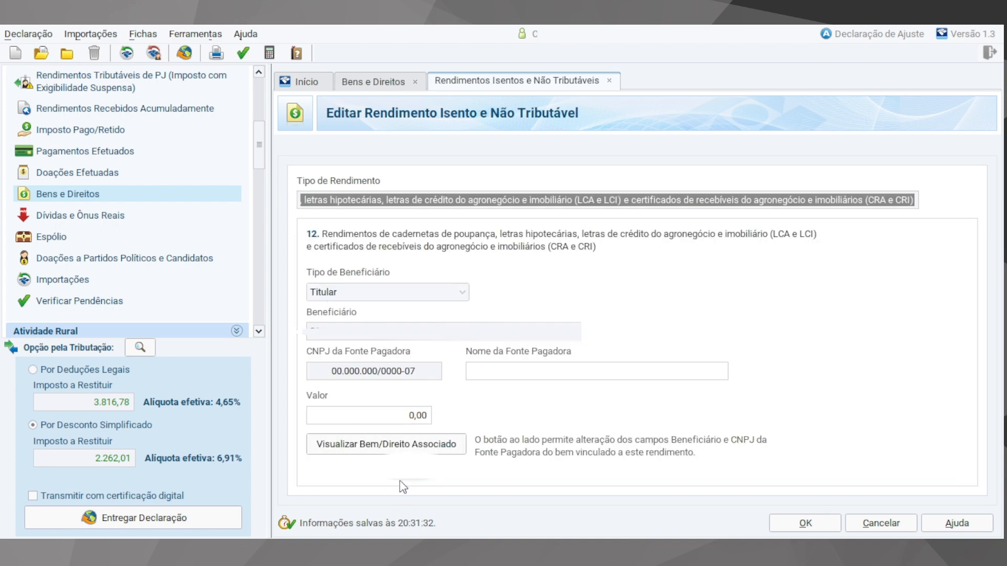
click(492, 373)
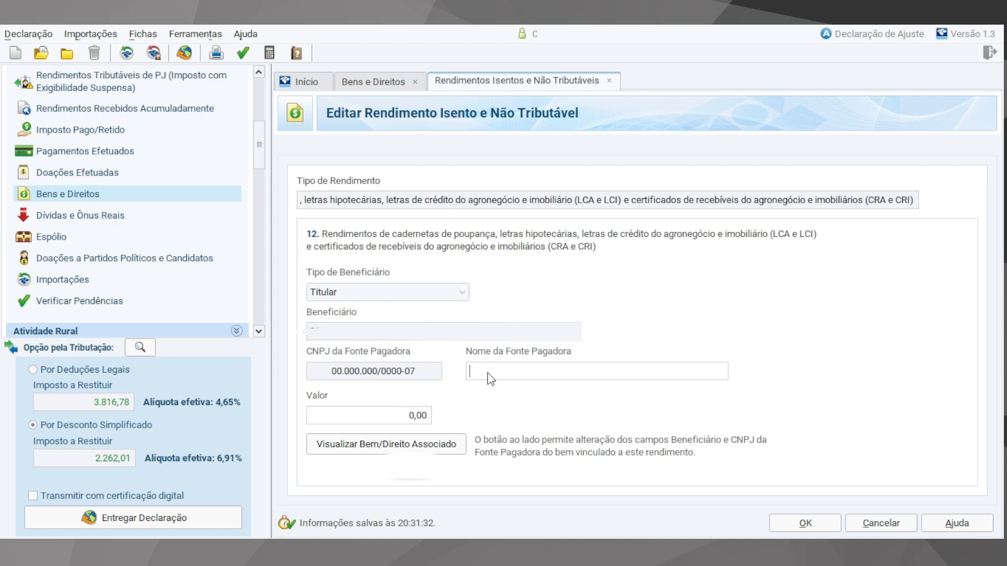
text(BANCO X)
key(Tab)
text(10,00)
click(826, 527)
Step: Choose taxation Por Deduções Legais and check the declaration for pending issues
scroll(79, 269, up, 5)
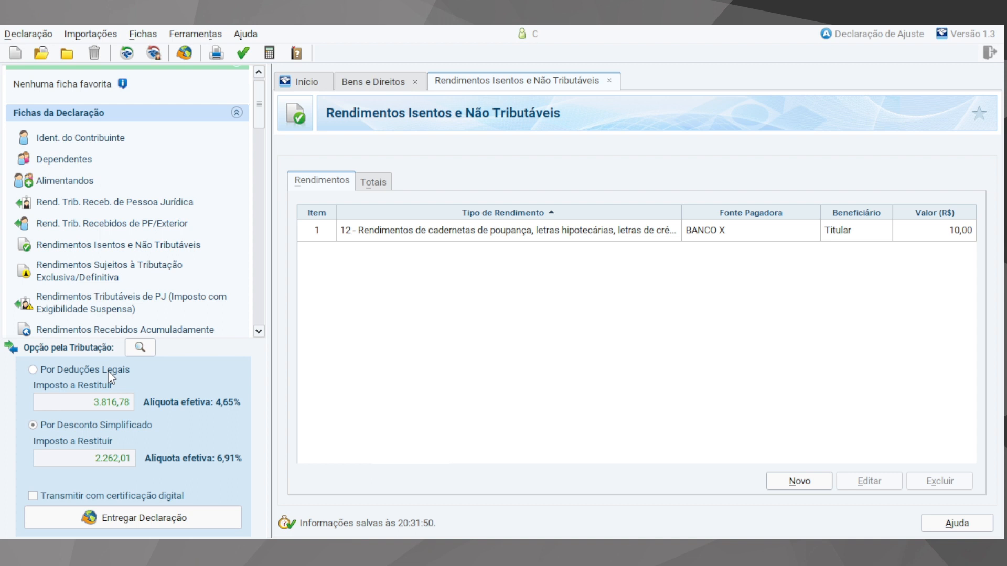
click(32, 369)
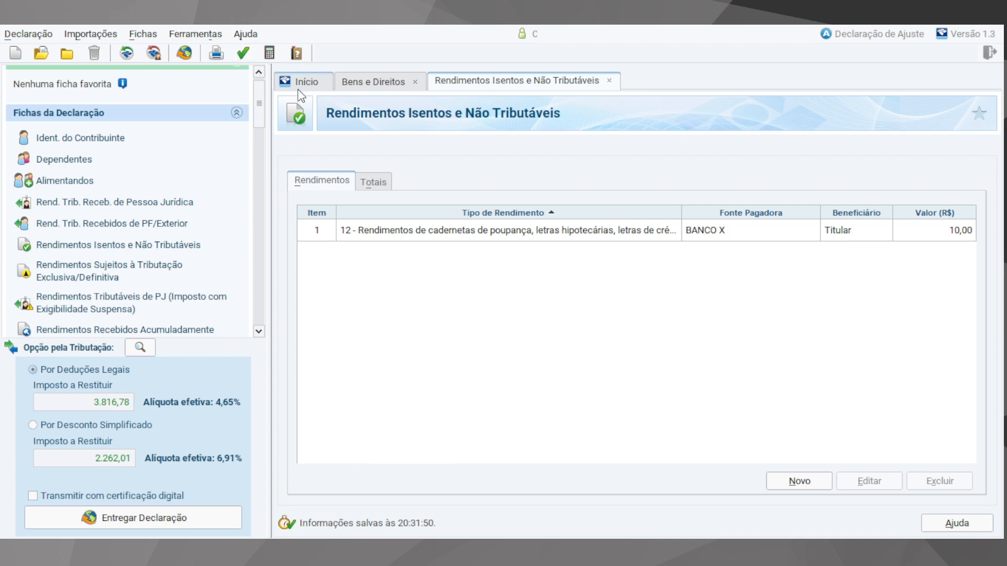
click(241, 55)
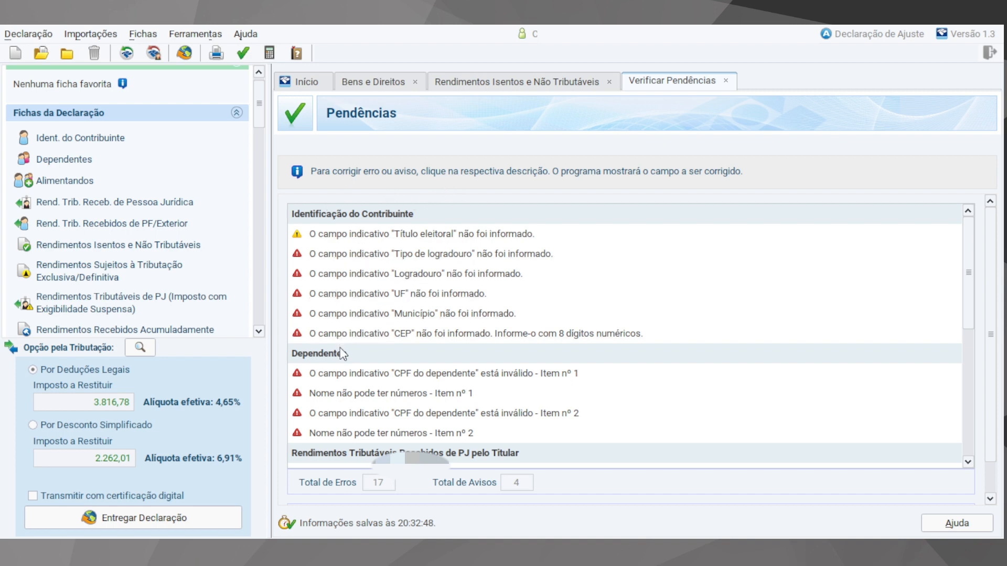
Step: Review the pending issues, opening the fields for the Tipo de logradouro error and the first dependent's CPF error, and return to the list
scroll(335, 354, down, 2)
scroll(333, 353, down, 1)
scroll(337, 341, up, 1)
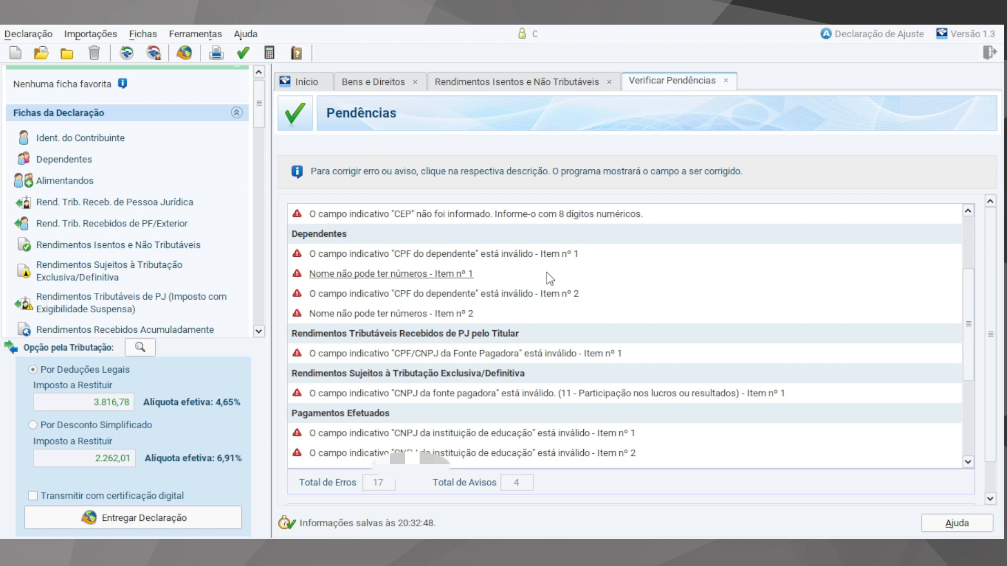
scroll(547, 273, up, 1)
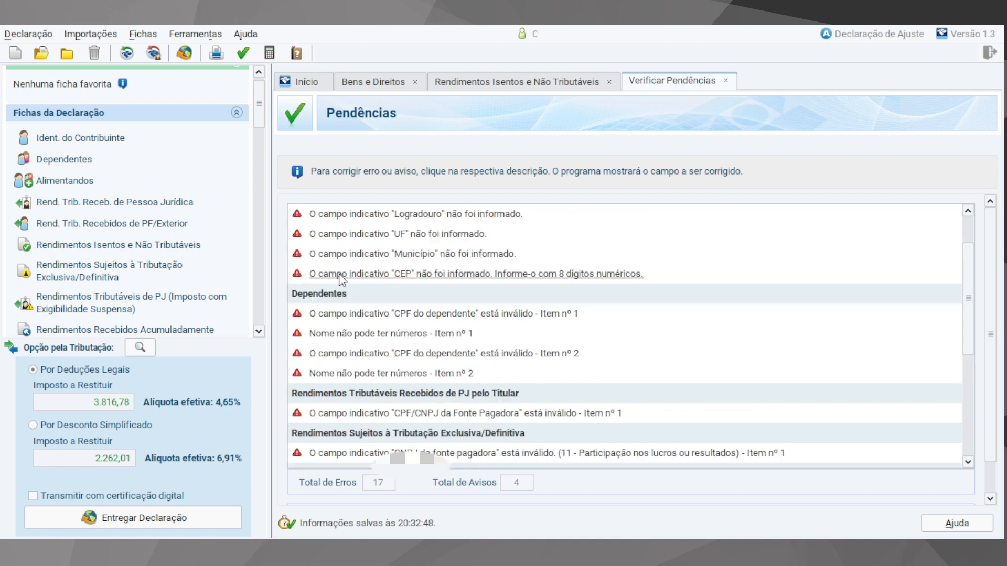
scroll(349, 330, up, 1)
click(347, 254)
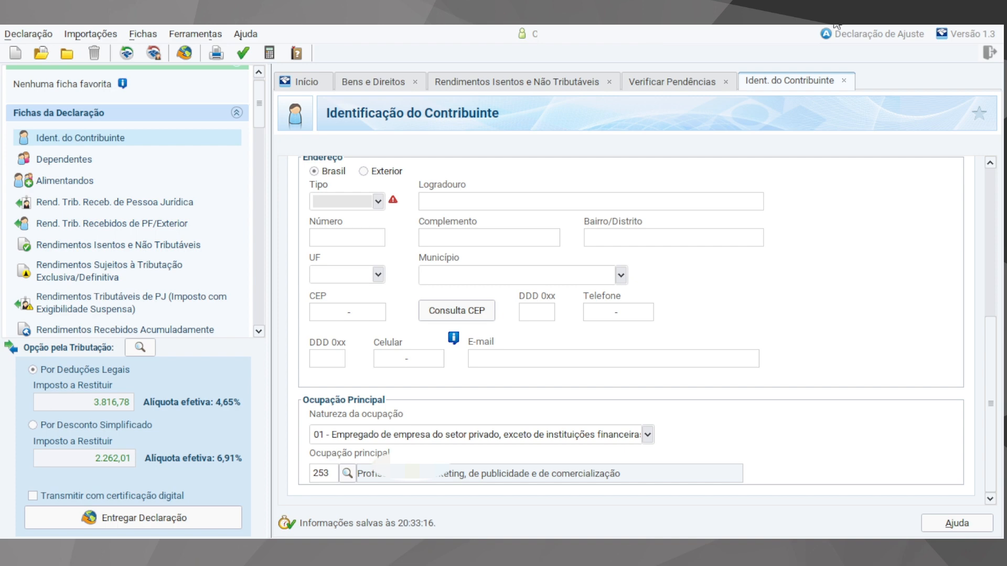
click(687, 88)
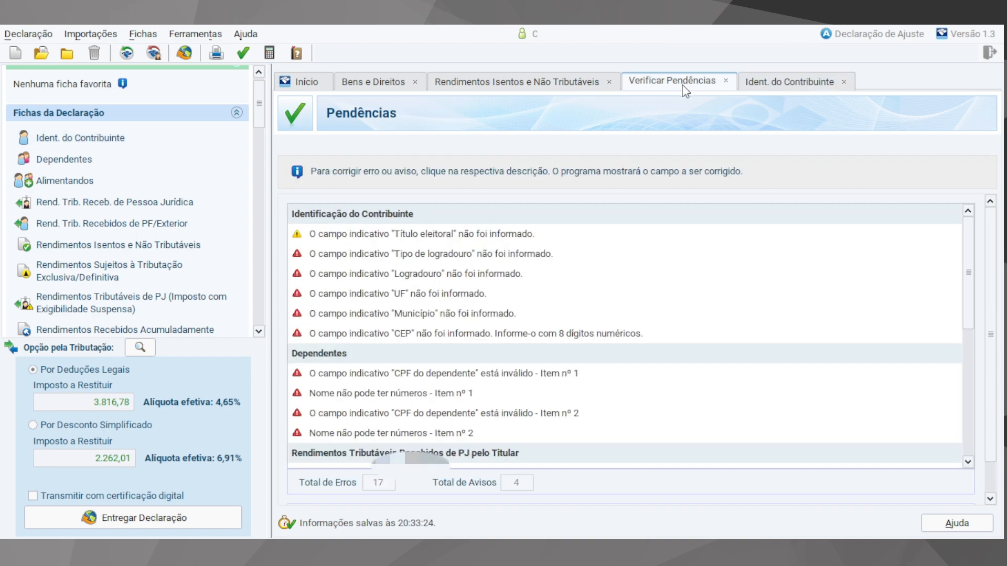
click(353, 374)
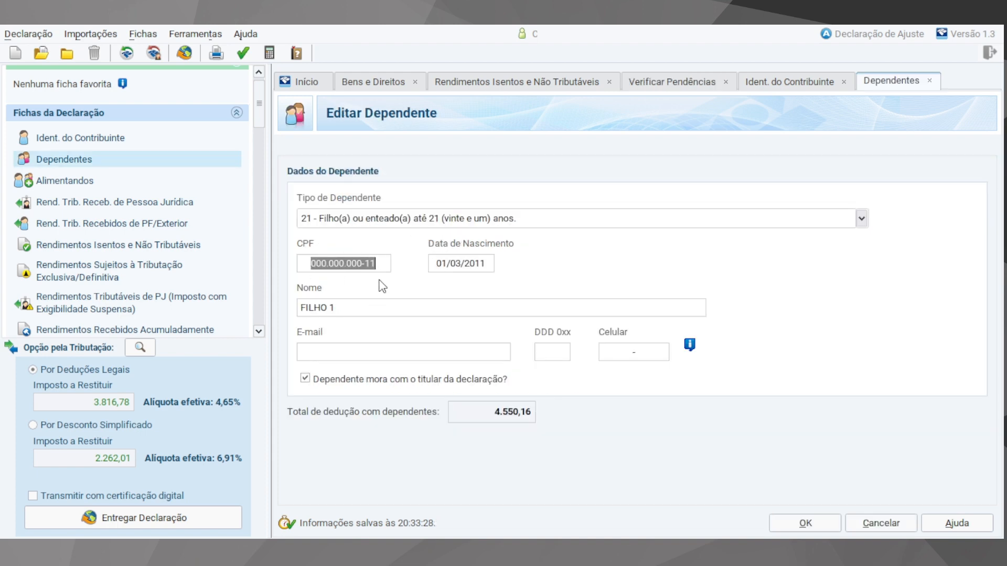
click(677, 83)
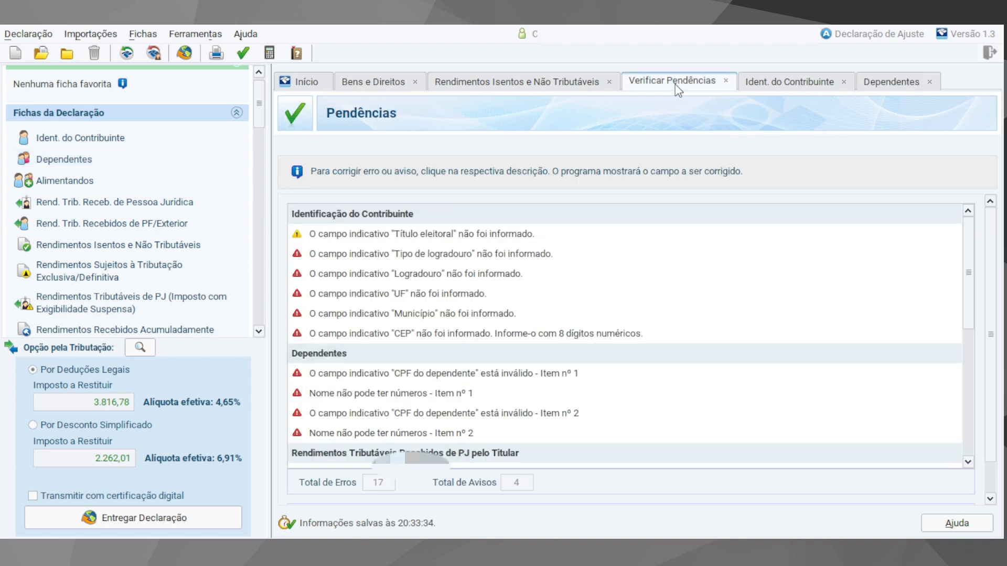